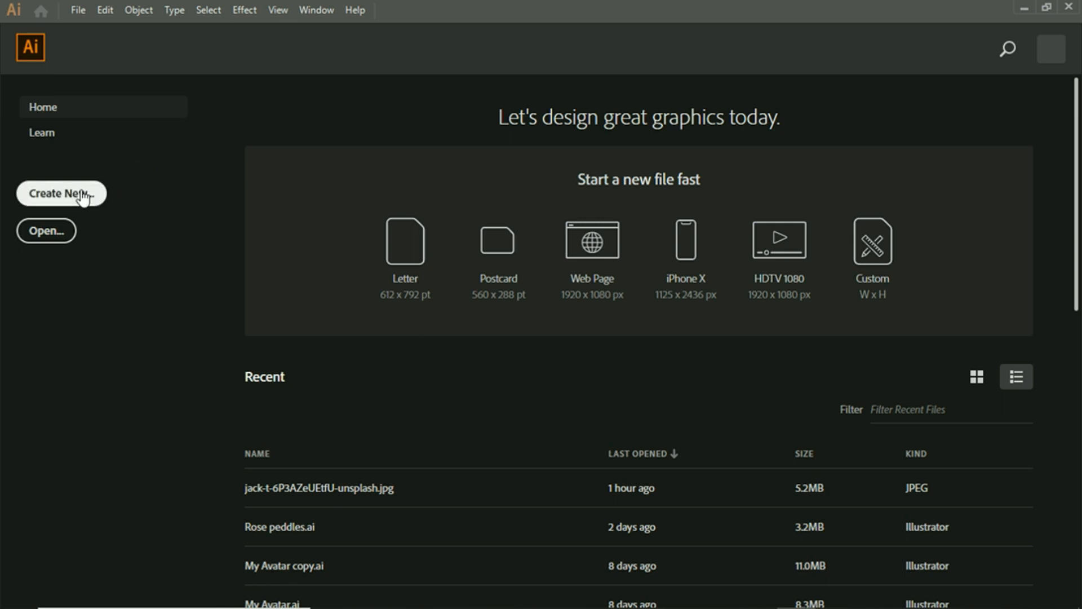
Step: Create a new one-artboard Letter document in landscape orientation, 11 × 8.5 in
{"action": "key", "text": "ctrl+n"}
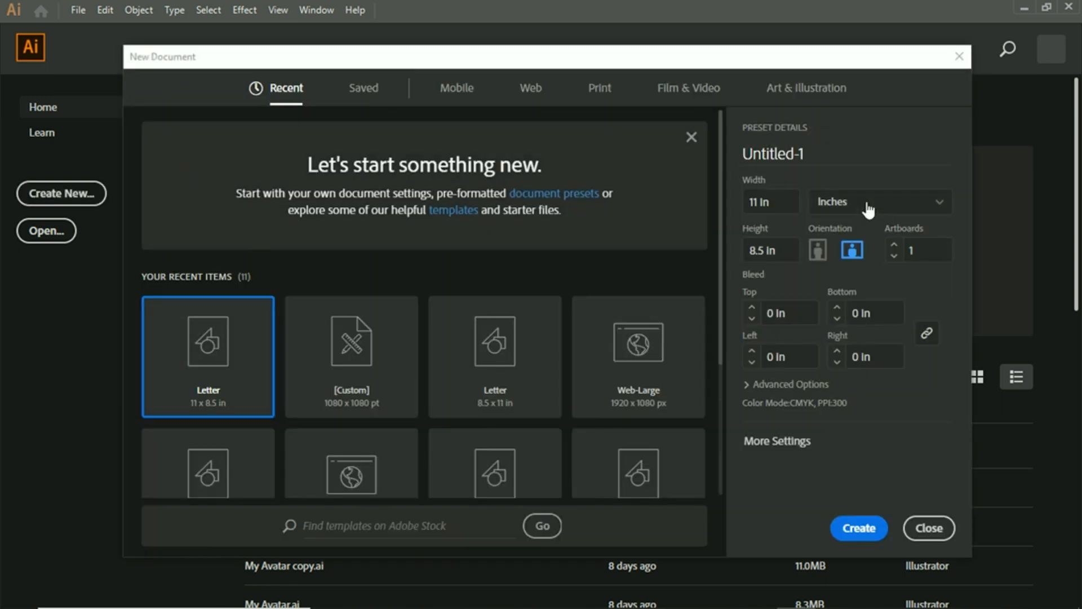
{"action": "left_click", "coordinate": [844, 254]}
{"action": "left_click", "coordinate": [818, 250]}
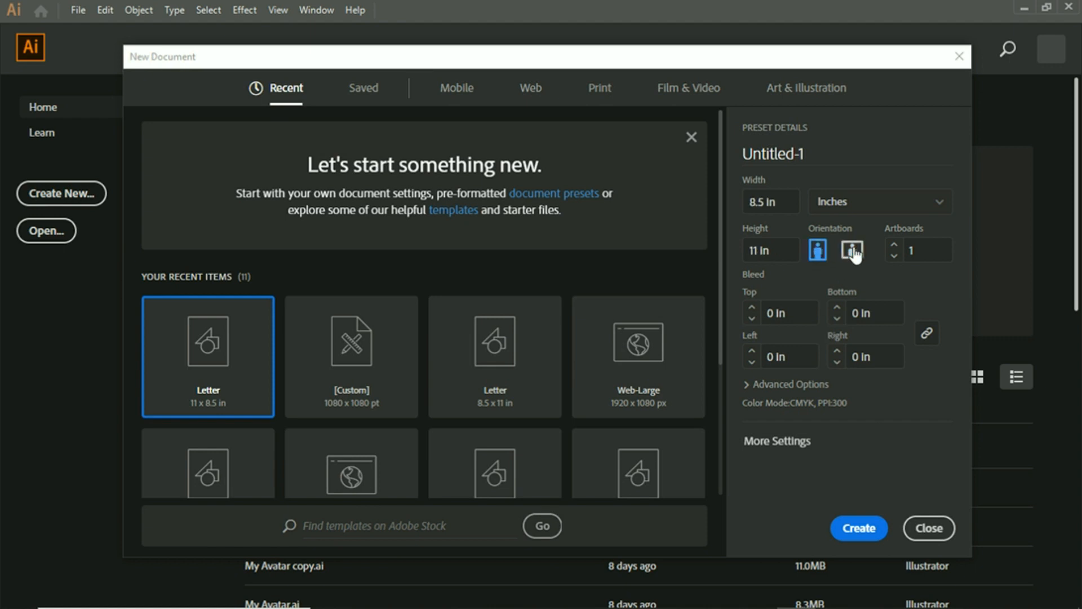
{"action": "left_click", "coordinate": [852, 250]}
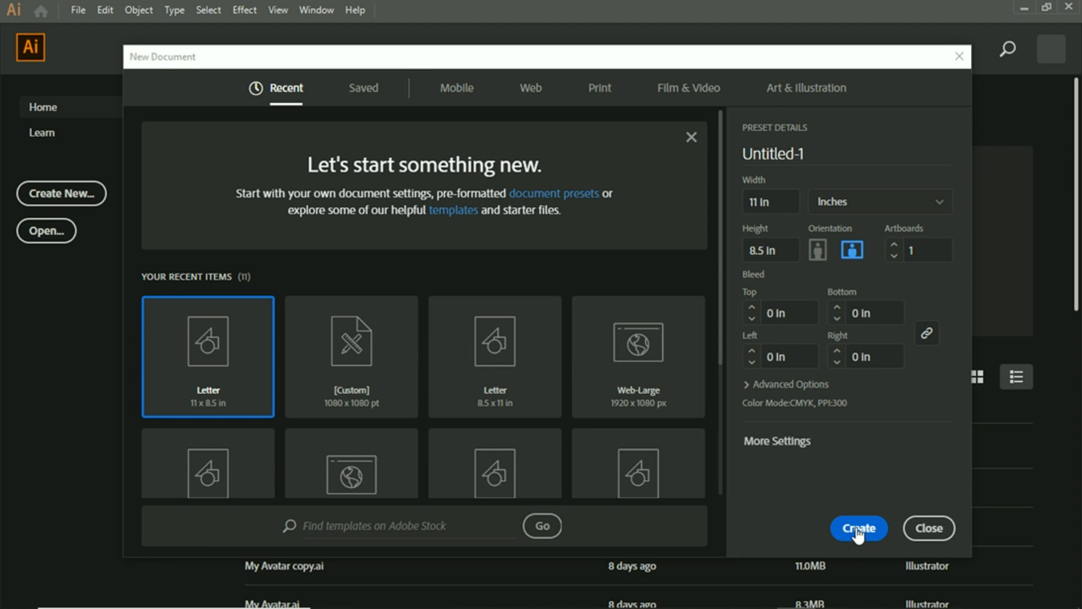
{"action": "left_click", "coordinate": [856, 527]}
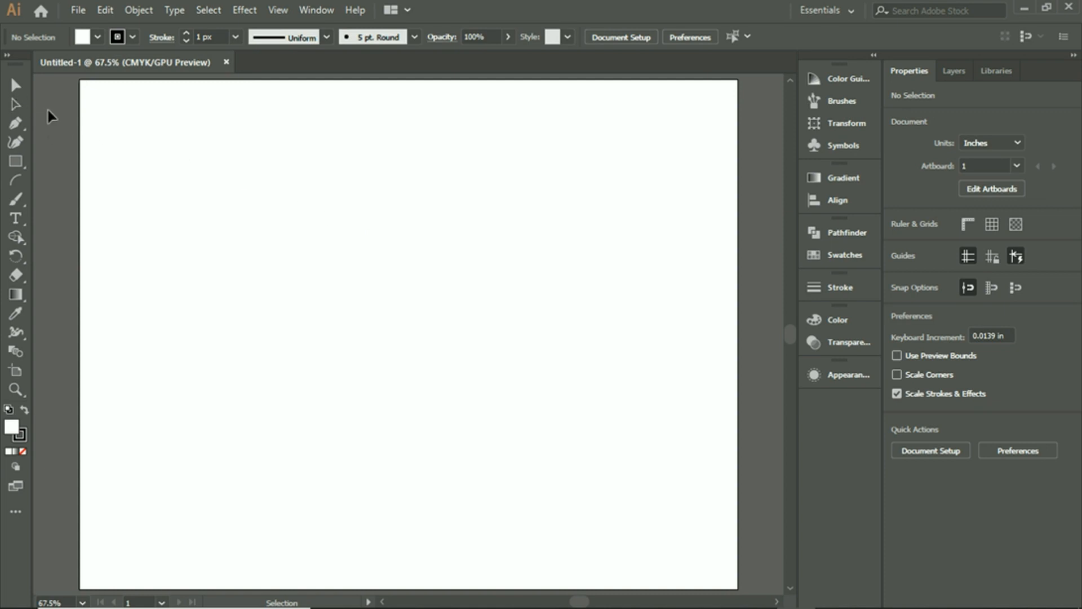
Step: Place the linked image jack-t-6P3AZeUEtfU-unsplash across the upper part of the artboard, about 10.75 × 7.17 in
{"action": "left_click", "coordinate": [16, 104]}
{"action": "left_click", "coordinate": [83, 9]}
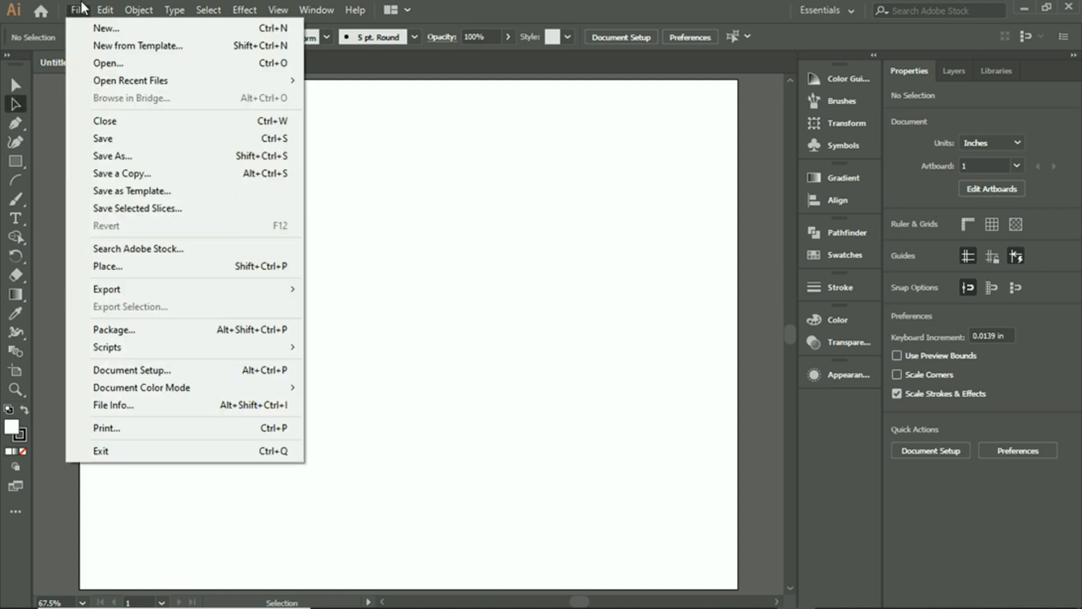
{"action": "left_click", "coordinate": [116, 273]}
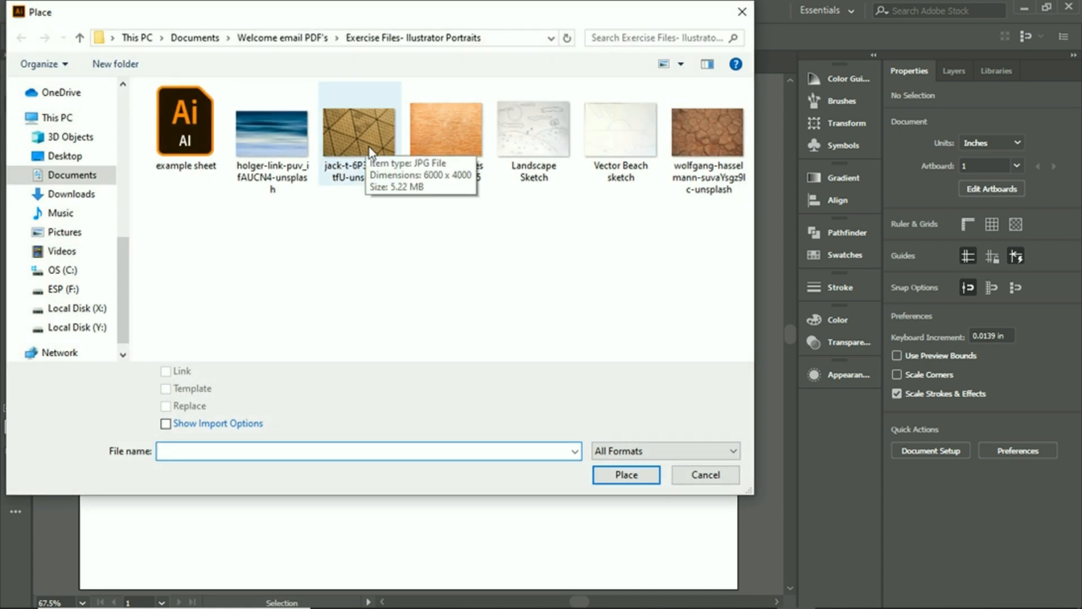
{"action": "left_click", "coordinate": [342, 141]}
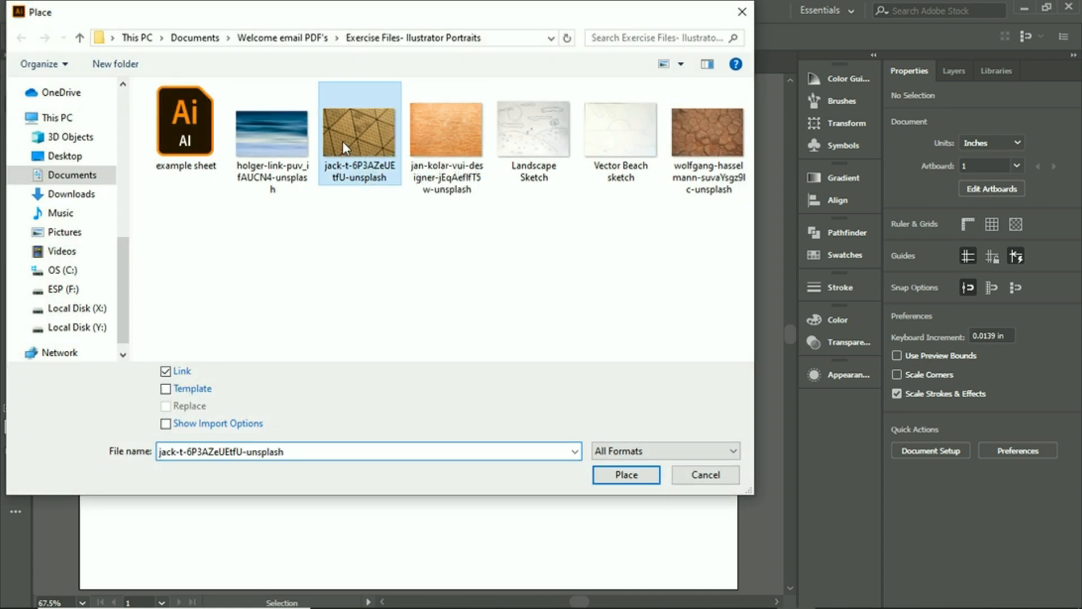
{"action": "left_click", "coordinate": [638, 471]}
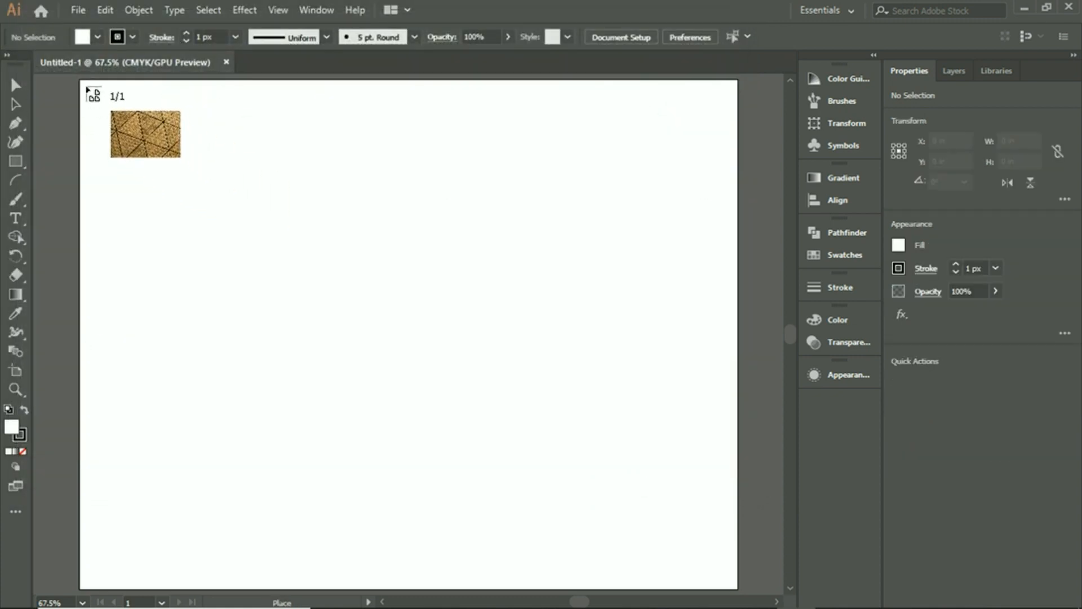
{"action": "mouse_move", "coordinate": [86, 88]}
{"action": "left_mouse_down"}
{"action": "mouse_move", "coordinate": [532, 424]}
{"action": "mouse_move", "coordinate": [731, 554]}
{"action": "left_mouse_up"}
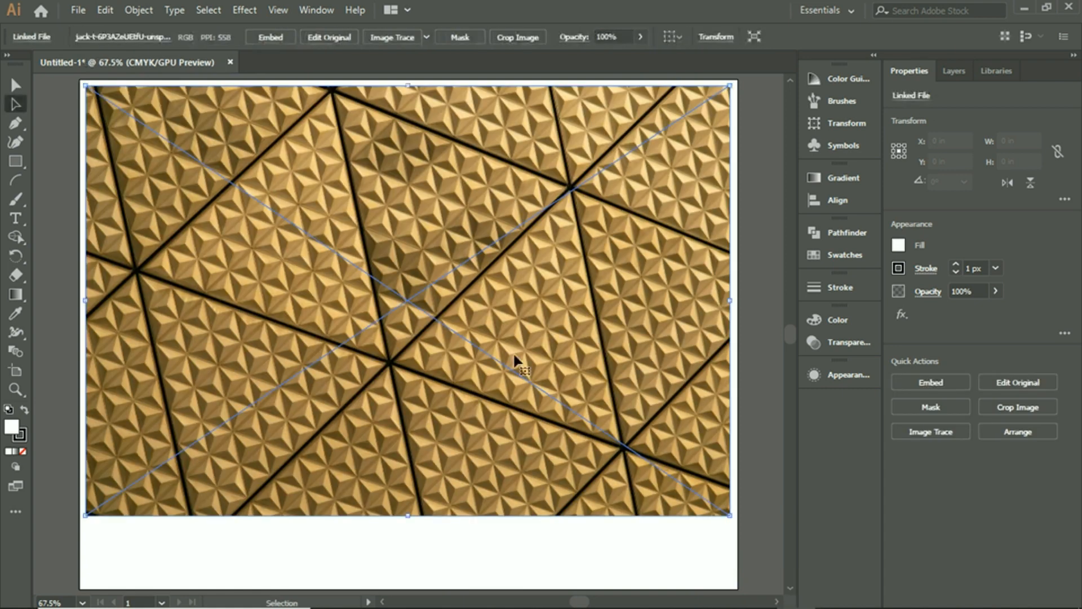
{"action": "left_click", "coordinate": [537, 553]}
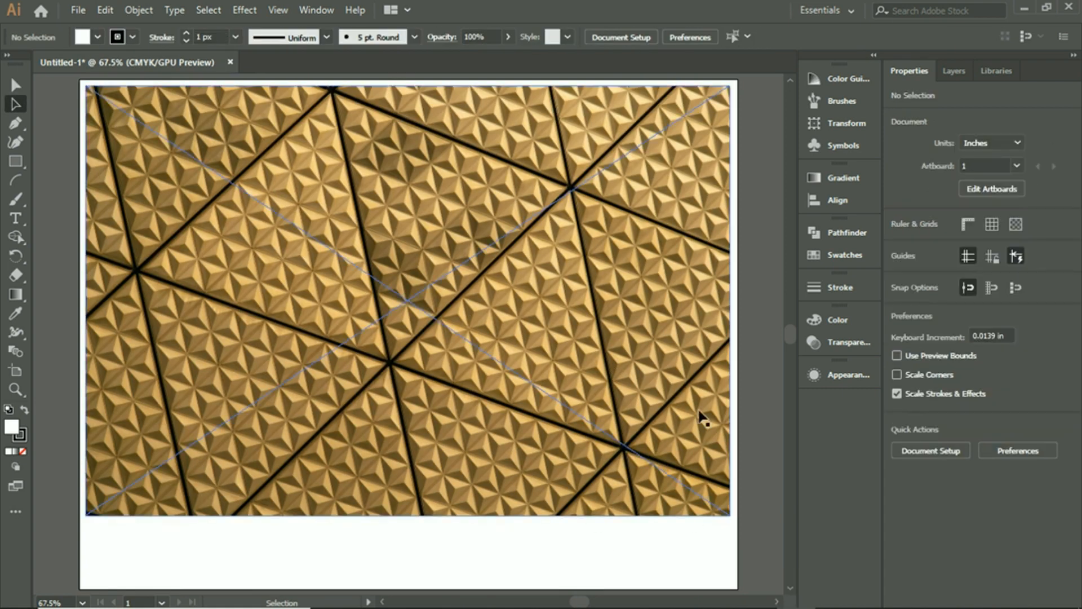
{"action": "left_click", "coordinate": [579, 341]}
{"action": "left_click", "coordinate": [745, 176]}
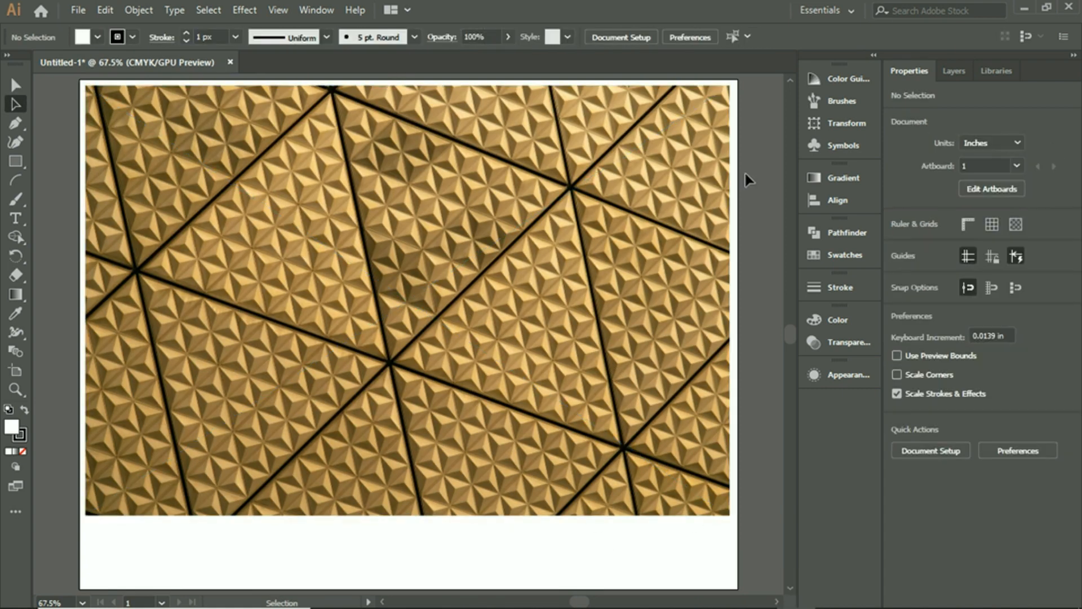
{"action": "scroll", "coordinate": [341, 295], "scroll_direction": "up", "scroll_amount": 2}
{"action": "scroll", "coordinate": [347, 294], "scroll_direction": "down", "scroll_amount": 1}
{"action": "scroll", "coordinate": [348, 294], "scroll_direction": "down", "scroll_amount": 1}
{"action": "left_click", "coordinate": [524, 476]}
{"action": "left_click", "coordinate": [491, 542]}
{"action": "left_click", "coordinate": [556, 412]}
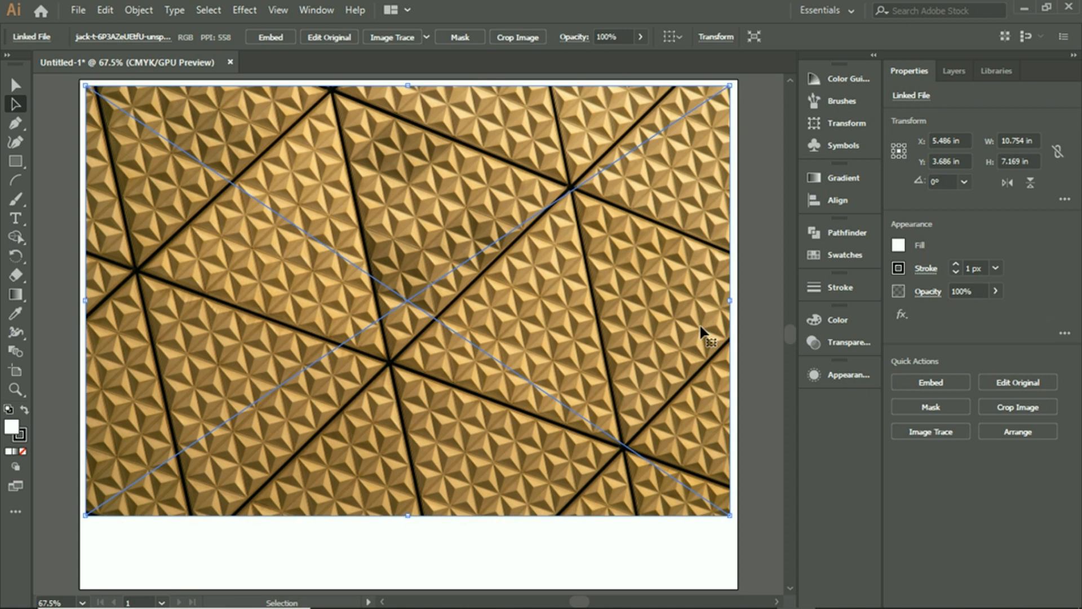
{"action": "left_click", "coordinate": [739, 272]}
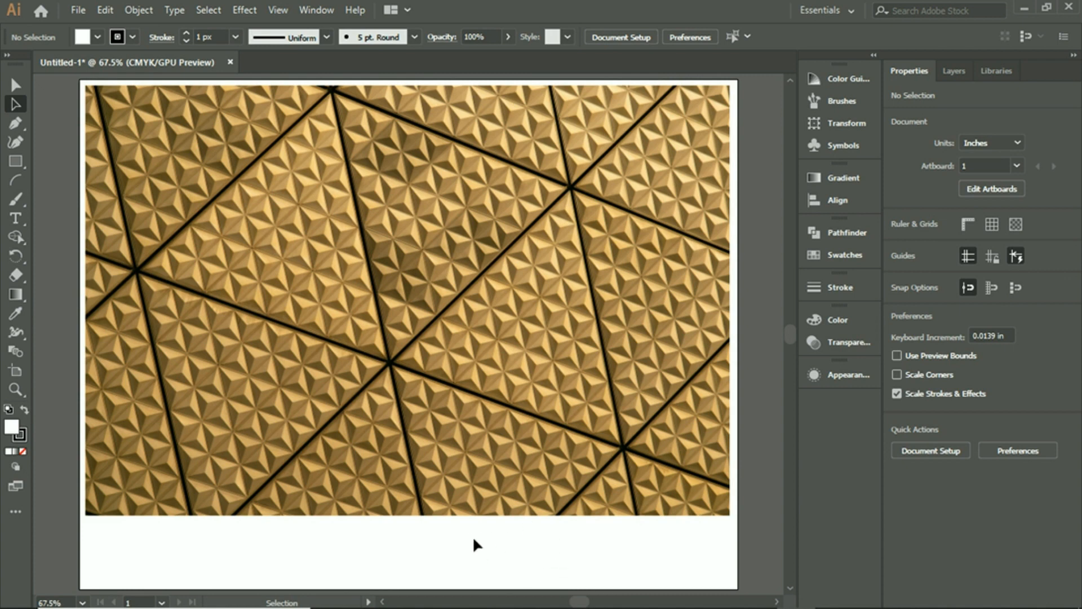
Step: Make an Image Trace of the placed photo with the default preset, accepting the large image
{"action": "left_click", "coordinate": [346, 482]}
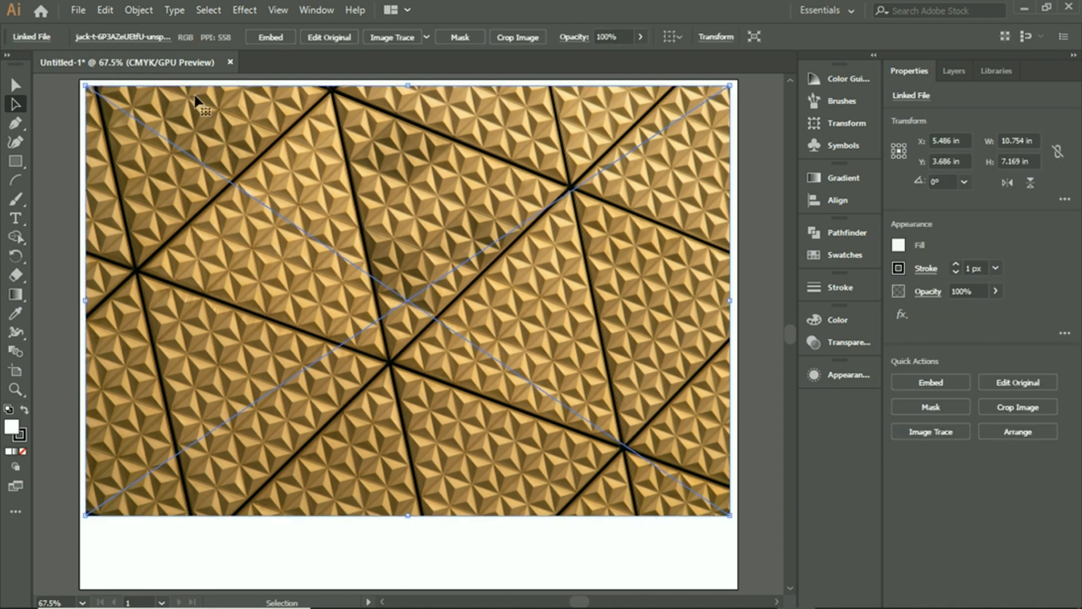
{"action": "left_click", "coordinate": [136, 11]}
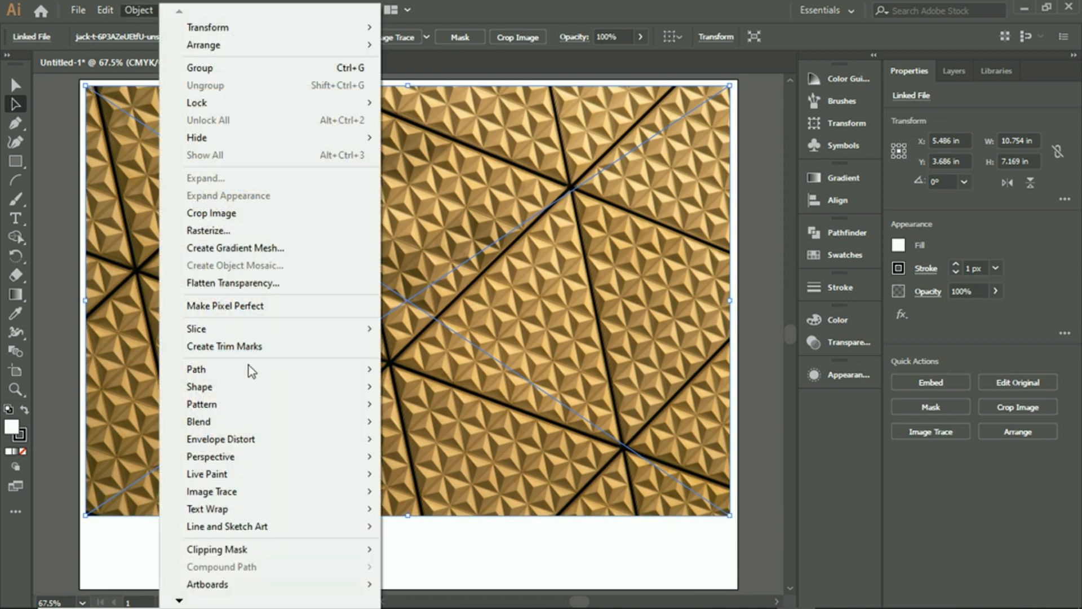
{"action": "mouse_move", "coordinate": [256, 500]}
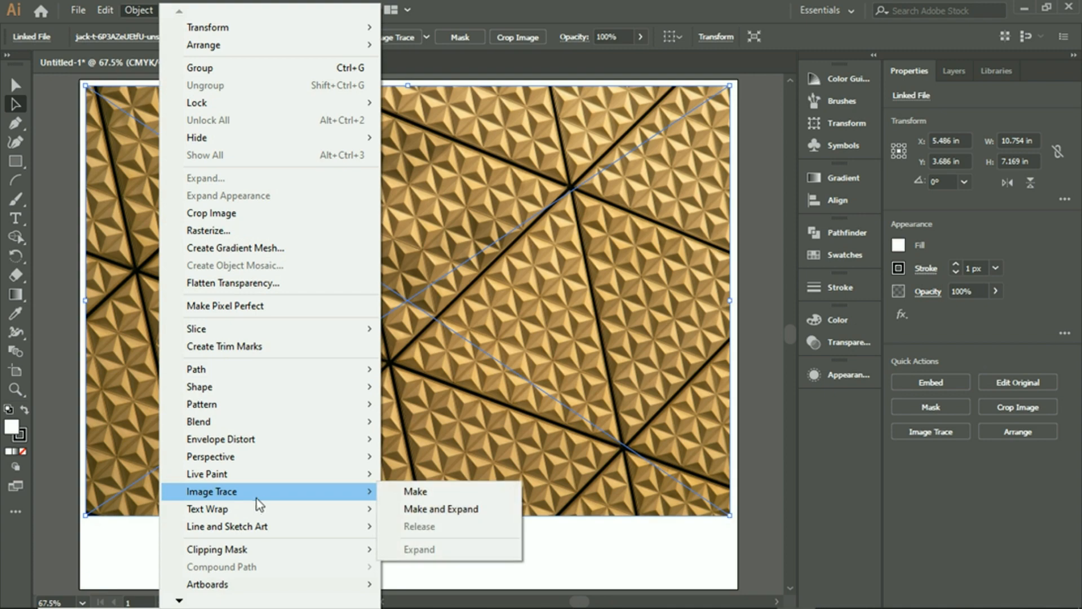
{"action": "left_click", "coordinate": [416, 492]}
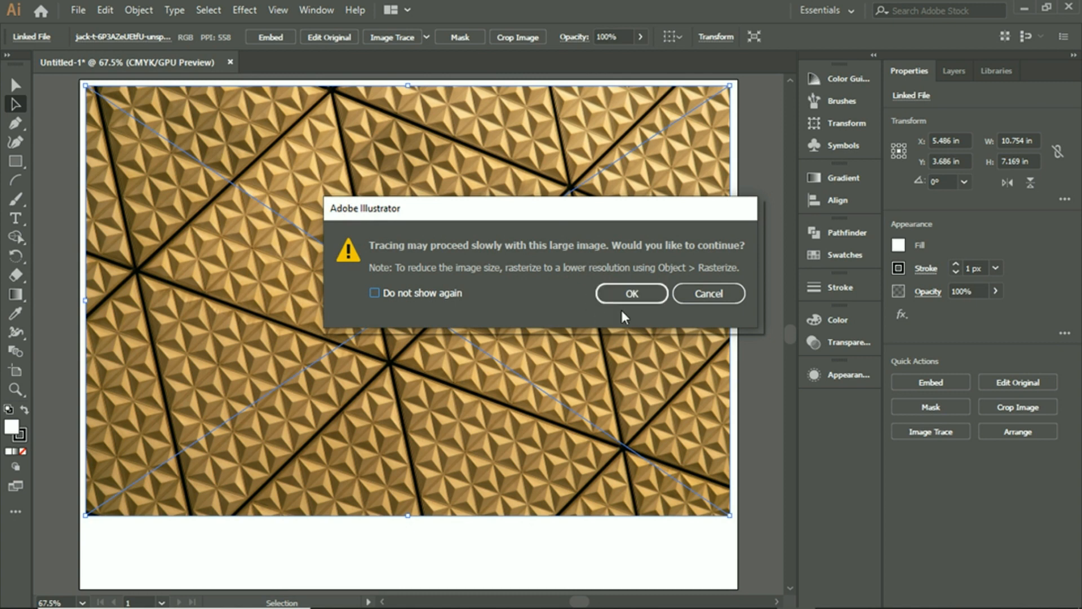
{"action": "left_click", "coordinate": [624, 300]}
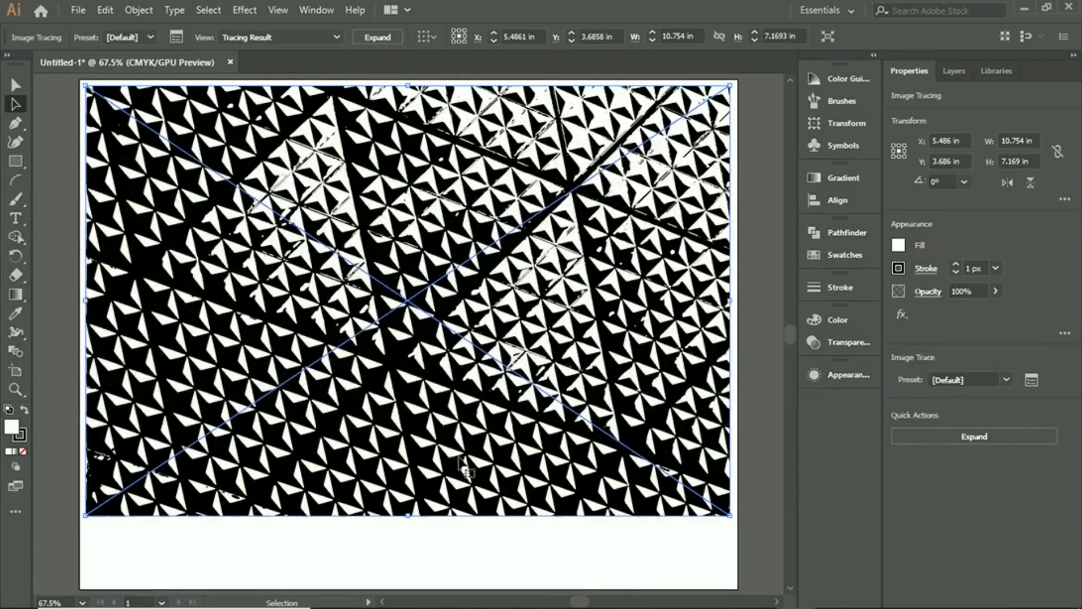
{"action": "left_click", "coordinate": [472, 547]}
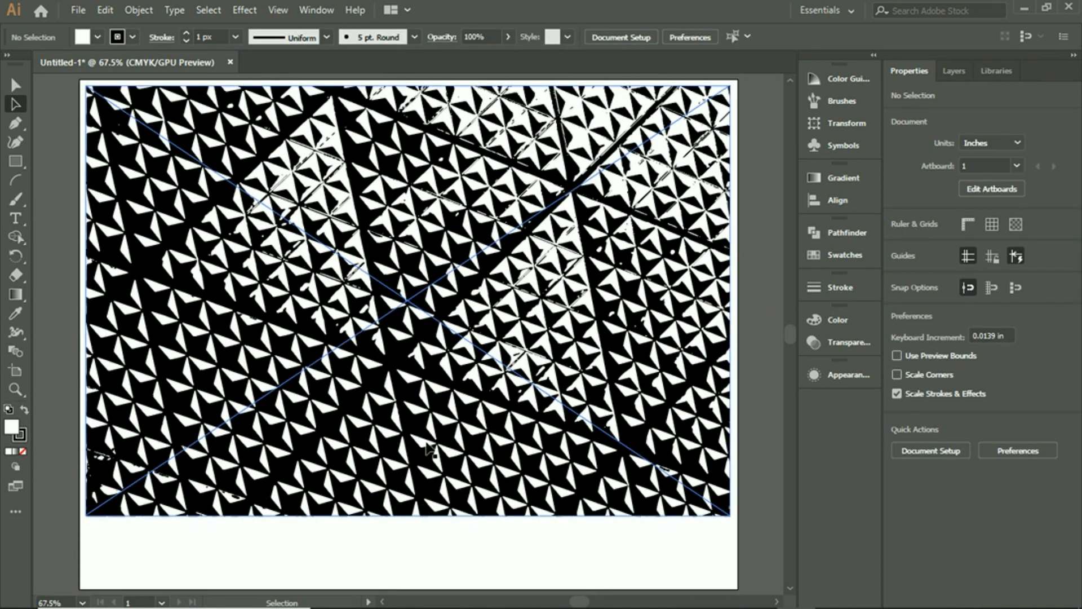
Step: Move the traced image down on the artboard to about X 5.5 in, Y 4.12 in
{"action": "mouse_move", "coordinate": [375, 171]}
{"action": "left_mouse_down"}
{"action": "mouse_move", "coordinate": [388, 189]}
{"action": "mouse_move", "coordinate": [393, 280]}
{"action": "mouse_move", "coordinate": [364, 220]}
{"action": "mouse_move", "coordinate": [378, 209]}
{"action": "left_mouse_up"}
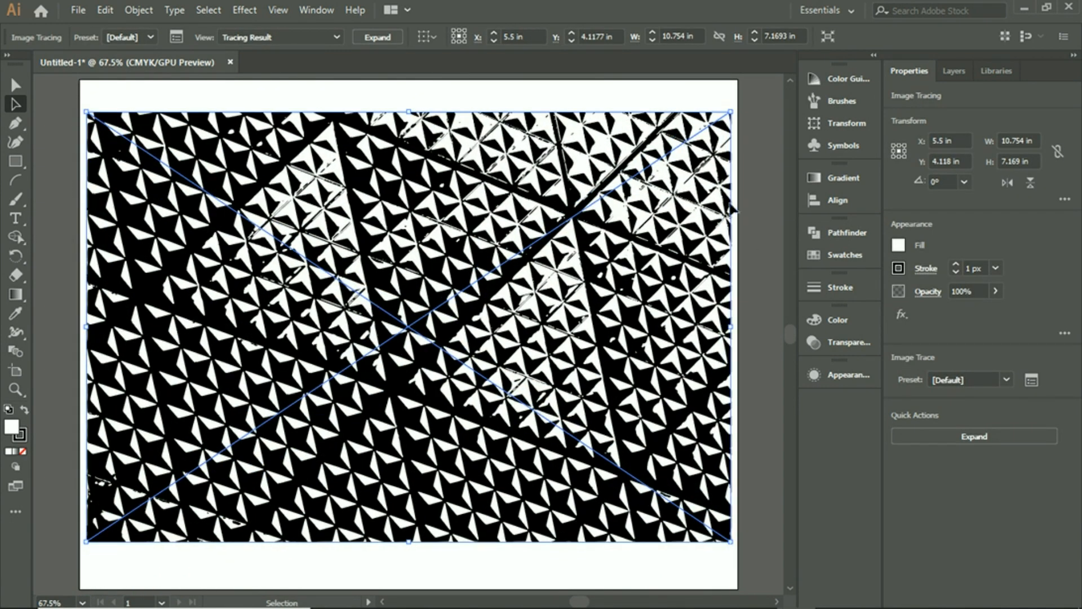
{"action": "left_click", "coordinate": [460, 98]}
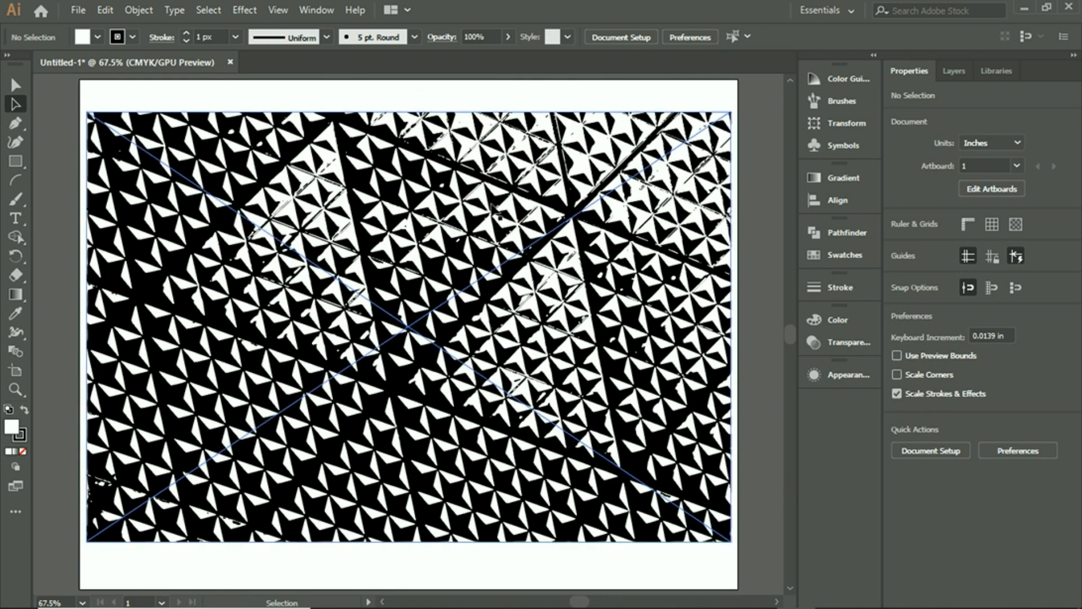
{"action": "left_click", "coordinate": [424, 230]}
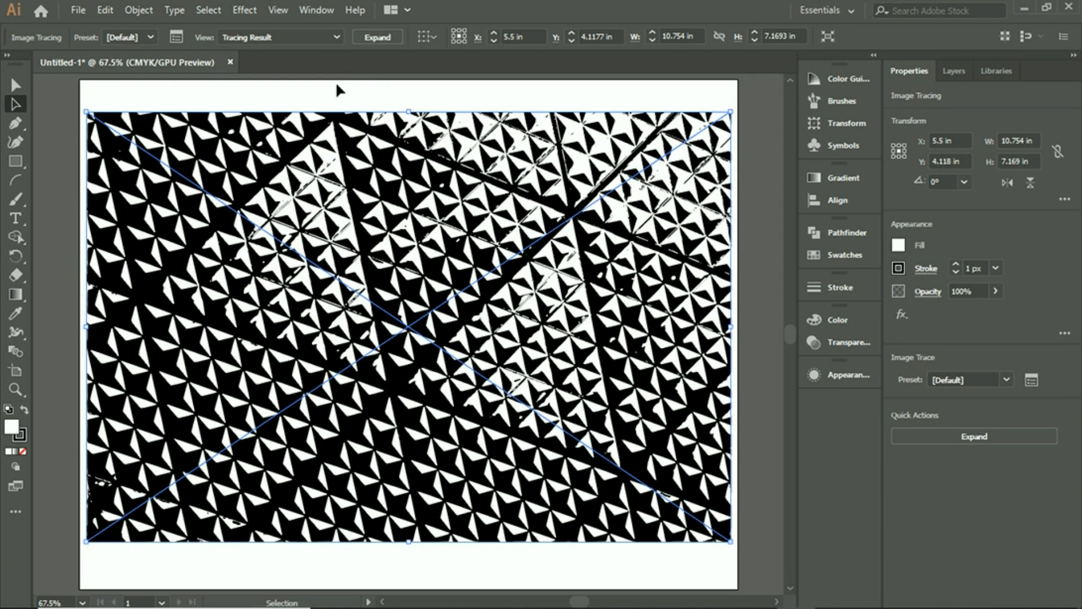
{"action": "left_click", "coordinate": [346, 85]}
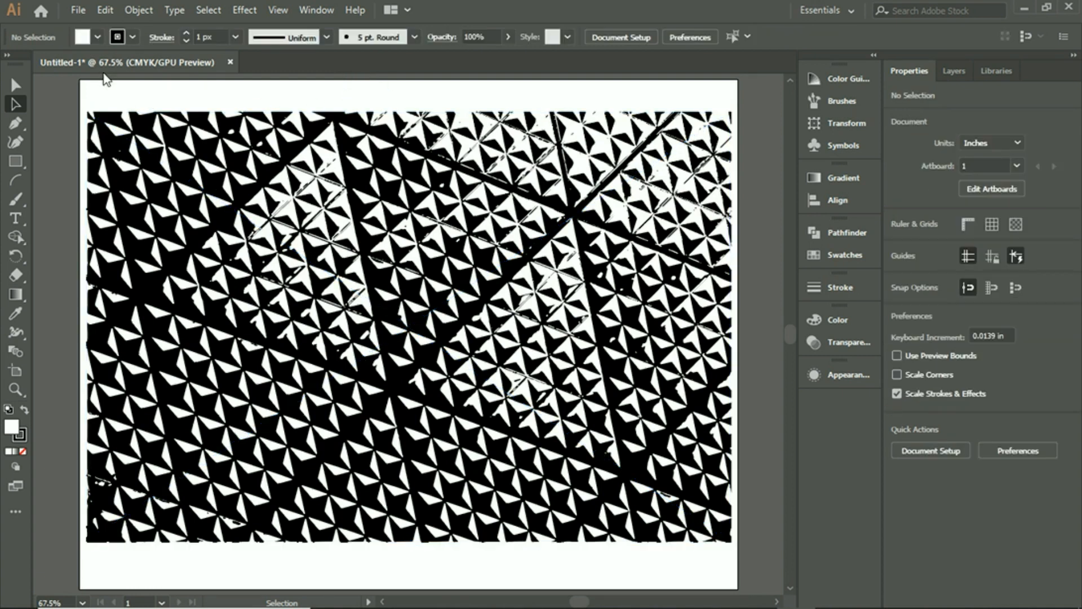
Step: Try red, green and no fill on the traced image before it is expanded
{"action": "left_click", "coordinate": [327, 219]}
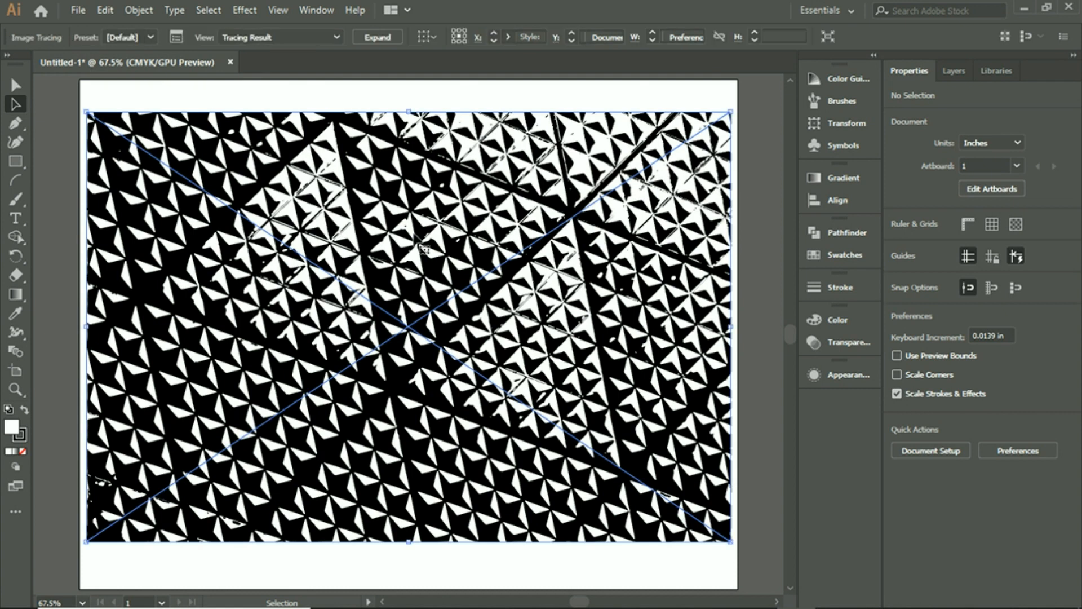
{"action": "left_click", "coordinate": [899, 244]}
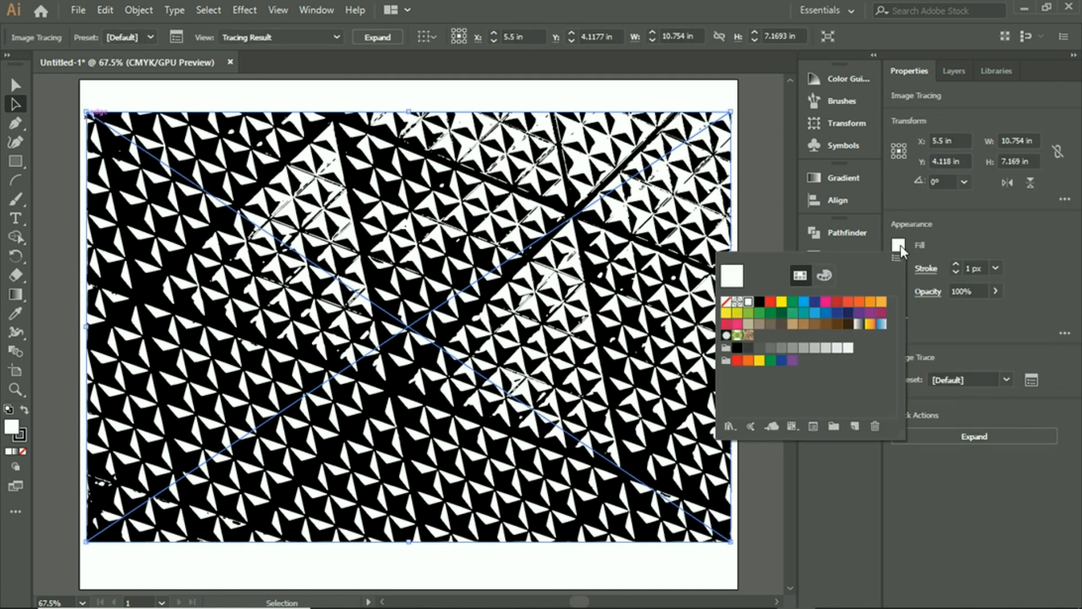
{"action": "left_click", "coordinate": [781, 302]}
{"action": "left_click", "coordinate": [770, 302]}
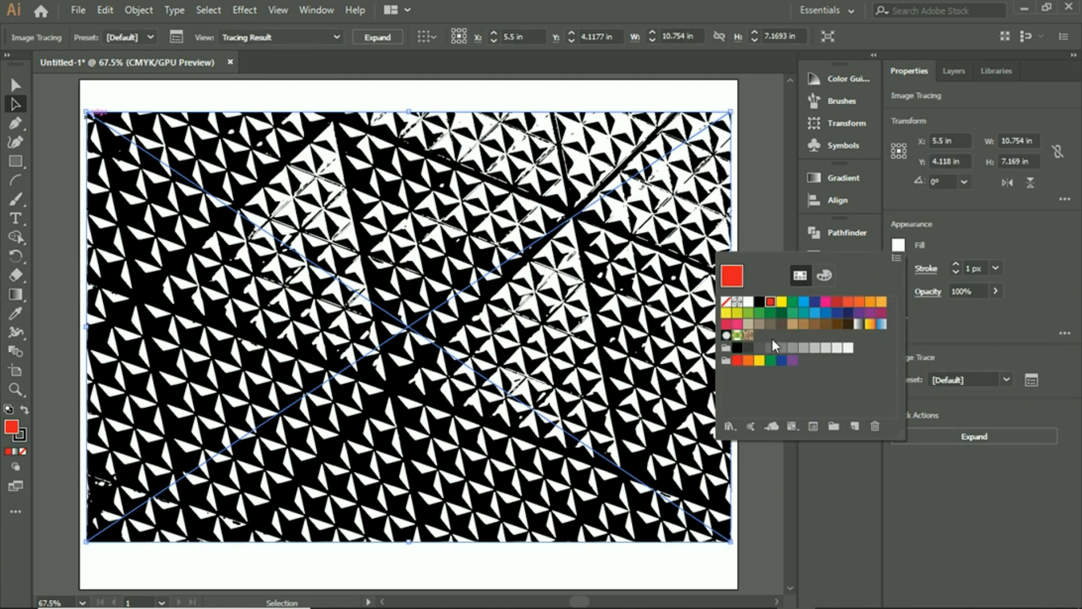
{"action": "left_click", "coordinate": [770, 361]}
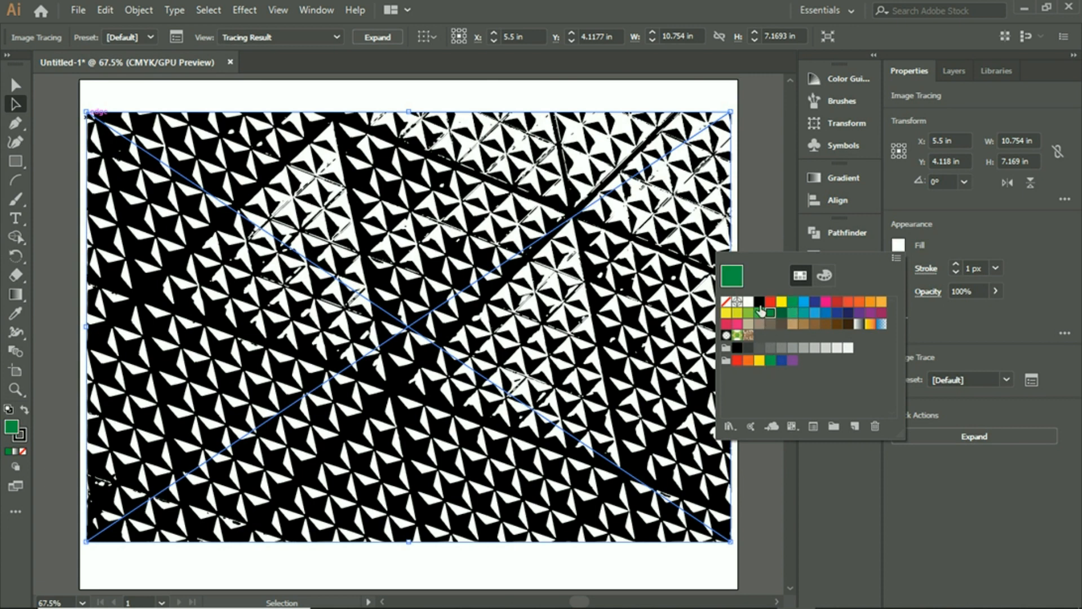
{"action": "left_click", "coordinate": [726, 302]}
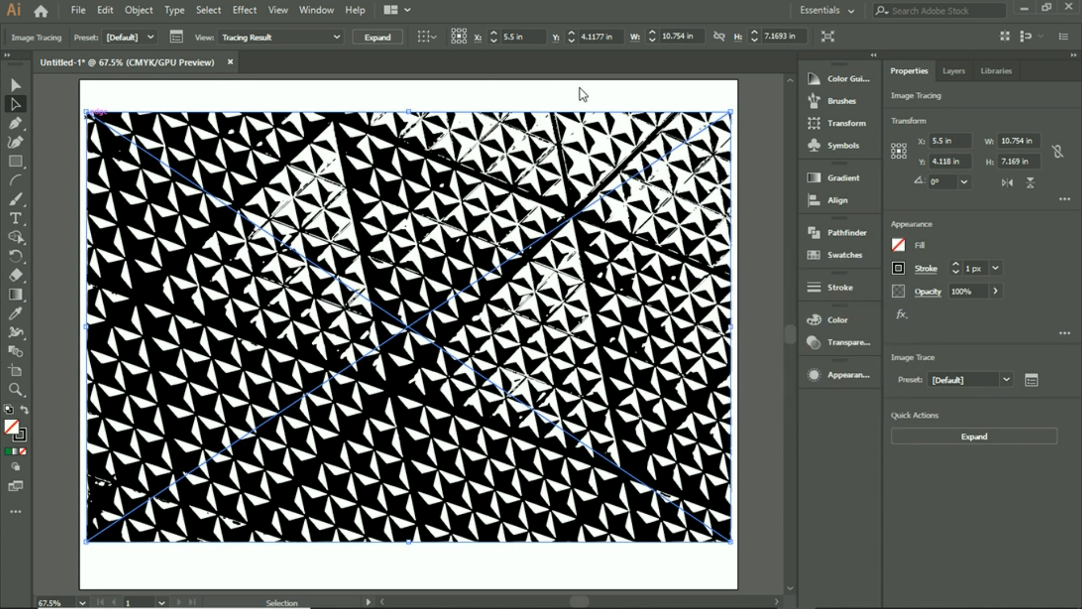
{"action": "left_click", "coordinate": [428, 565]}
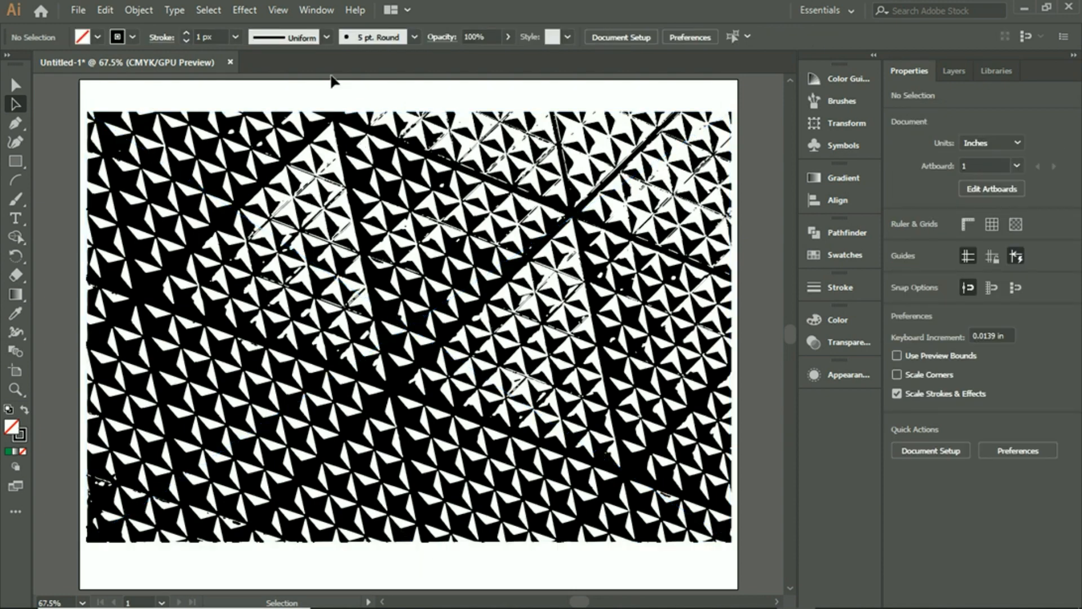
Step: Expand the image tracing into vector paths and test several fill swatches on the group, including red and grey-brown, finishing with no fill
{"action": "left_click", "coordinate": [626, 265]}
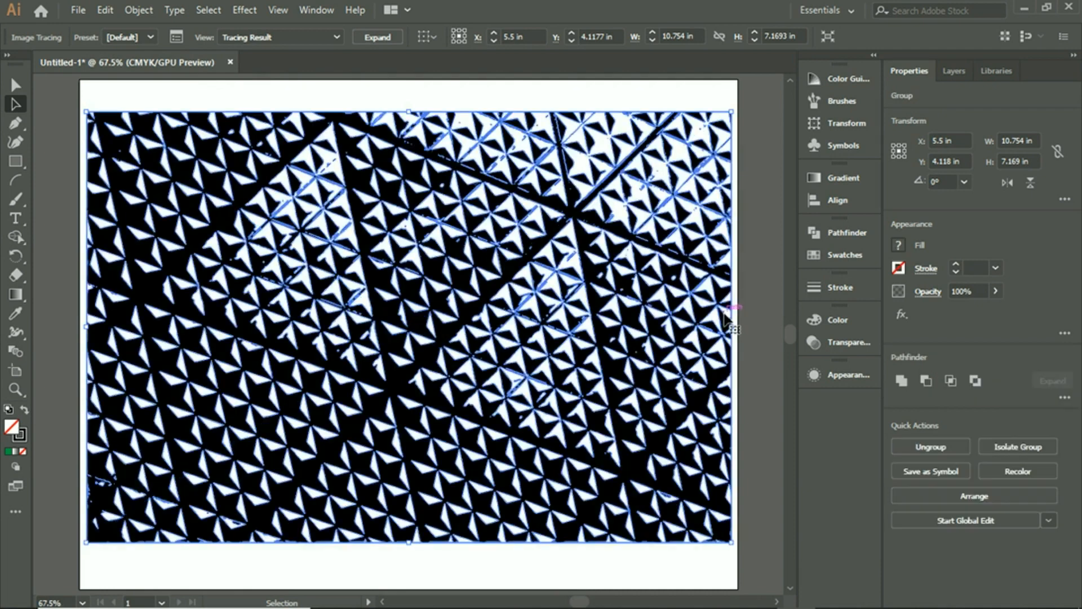
{"action": "left_click", "coordinate": [898, 247]}
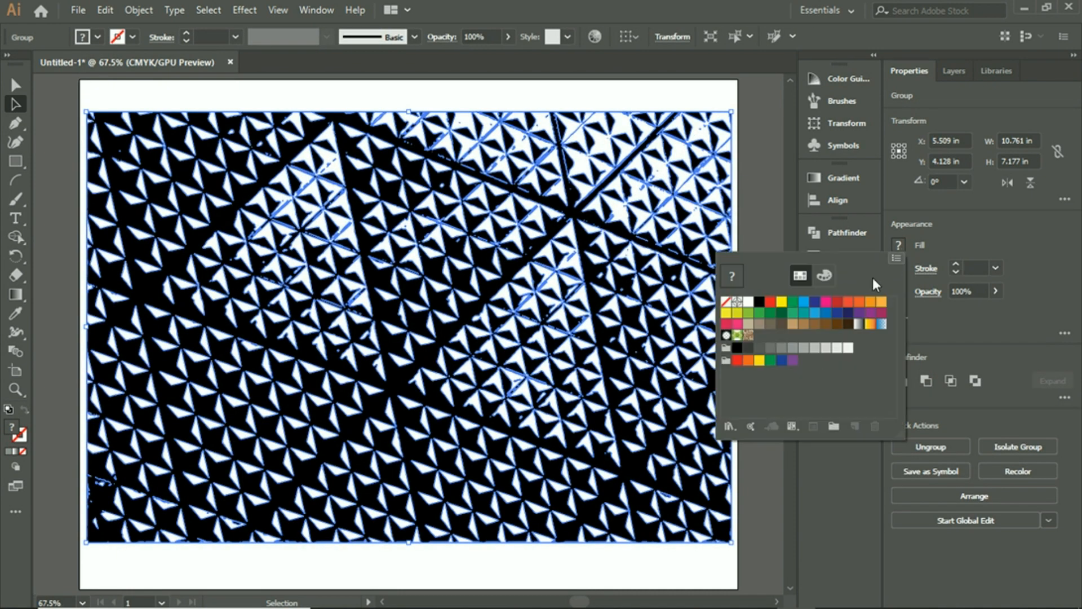
{"action": "left_click", "coordinate": [782, 301]}
{"action": "left_click", "coordinate": [815, 302]}
{"action": "left_click", "coordinate": [837, 302]}
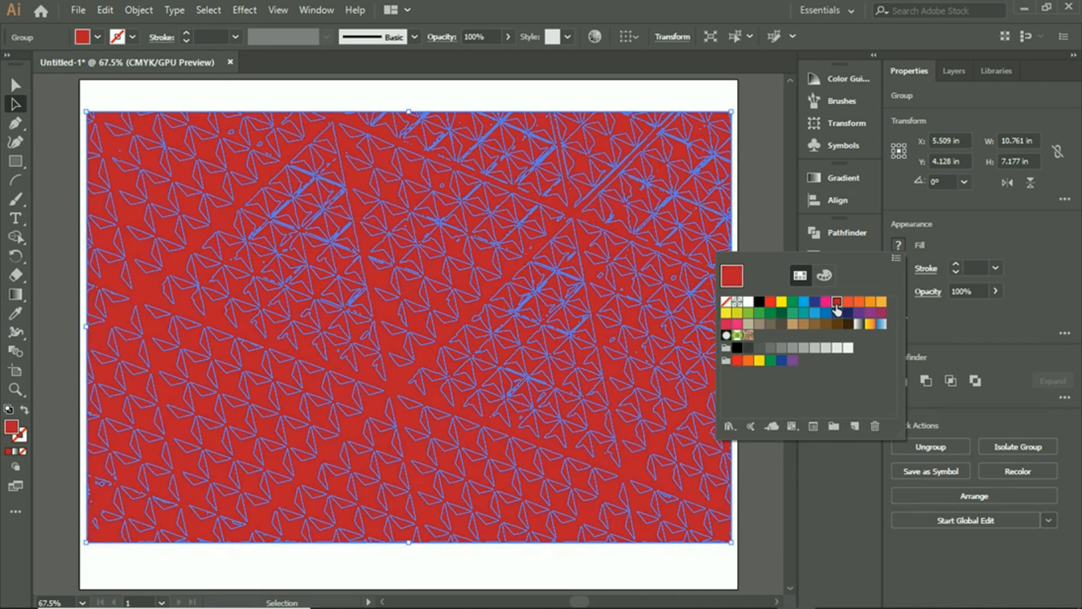
{"action": "left_click", "coordinate": [782, 313]}
{"action": "left_click", "coordinate": [760, 324]}
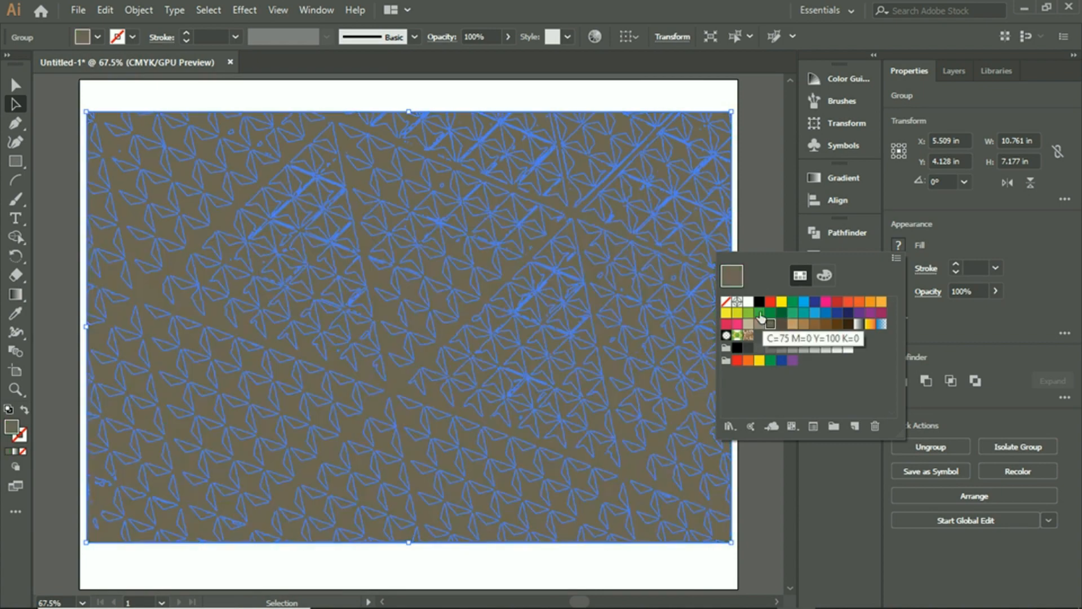
{"action": "left_click", "coordinate": [726, 302]}
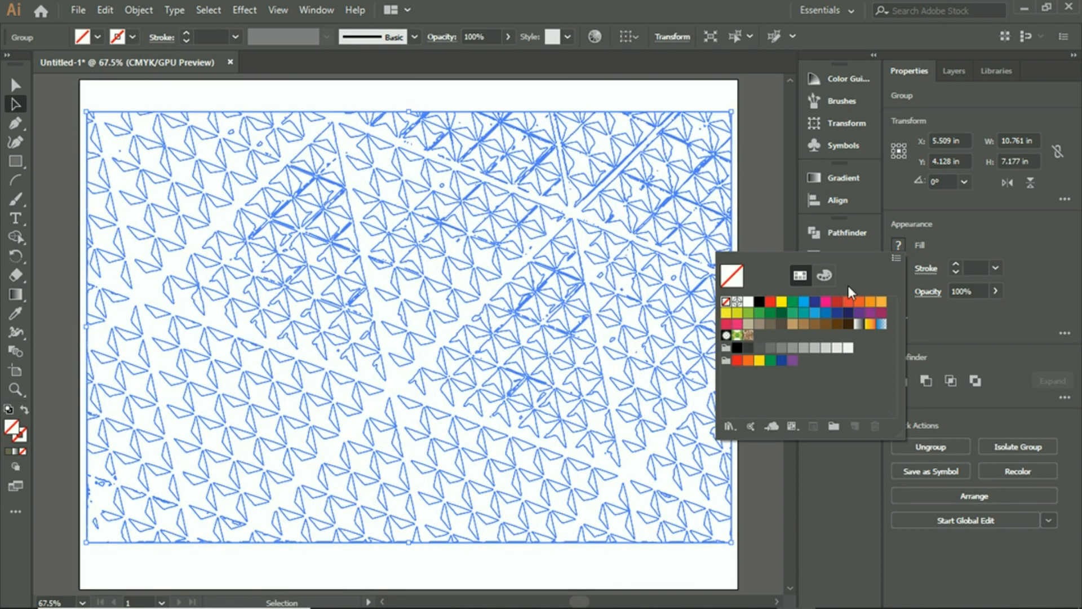
{"action": "left_click", "coordinate": [918, 238]}
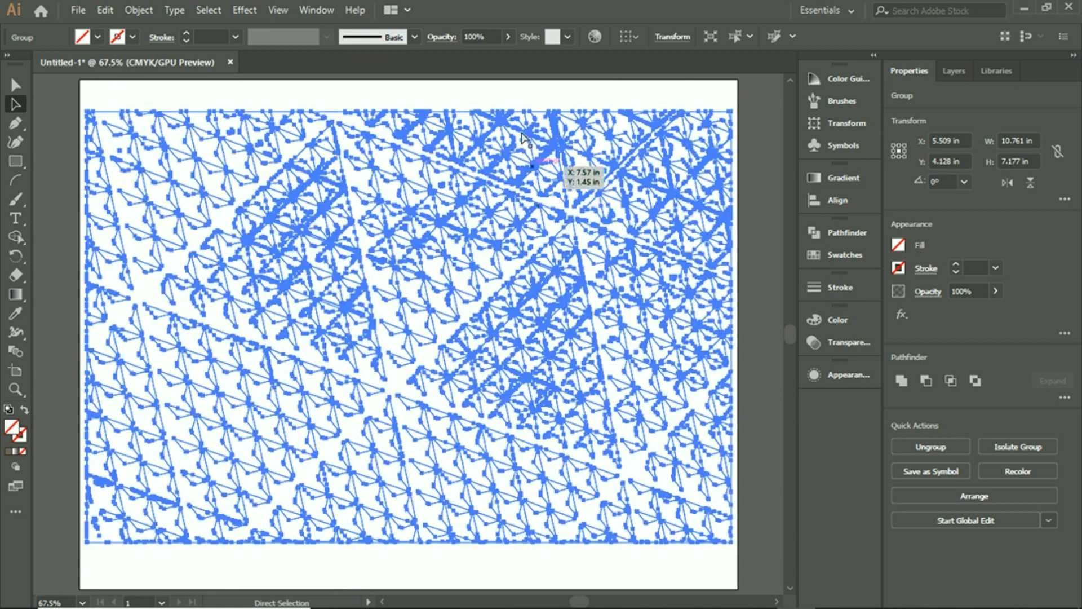
Step: Undo the fill tests and the Expand operation to return to the live image tracing
{"action": "key", "text": "ctrl+z"}
{"action": "key", "text": "ctrl+z"}
{"action": "key", "text": "ctrl+z"}
{"action": "key", "text": "ctrl+z"}
{"action": "key", "text": "ctrl+z"}
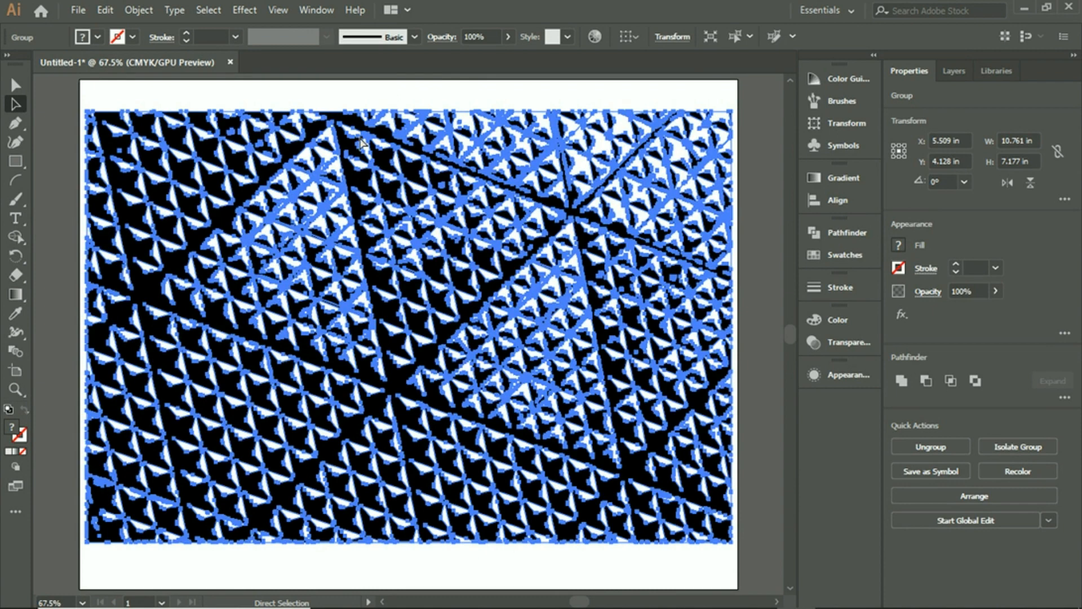
{"action": "key", "text": "ctrl+z"}
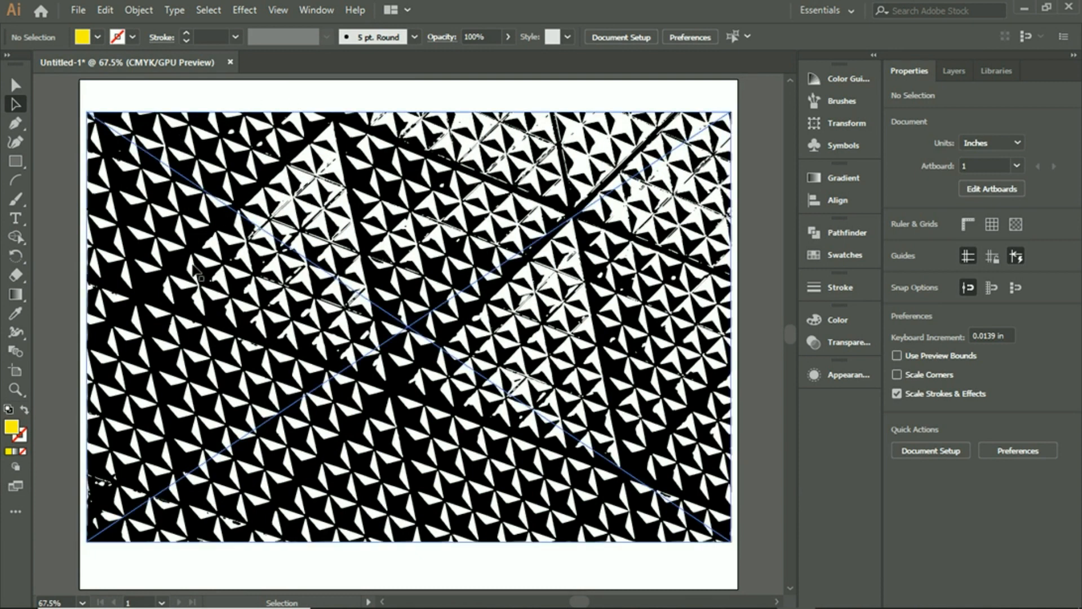
{"action": "left_click", "coordinate": [154, 157]}
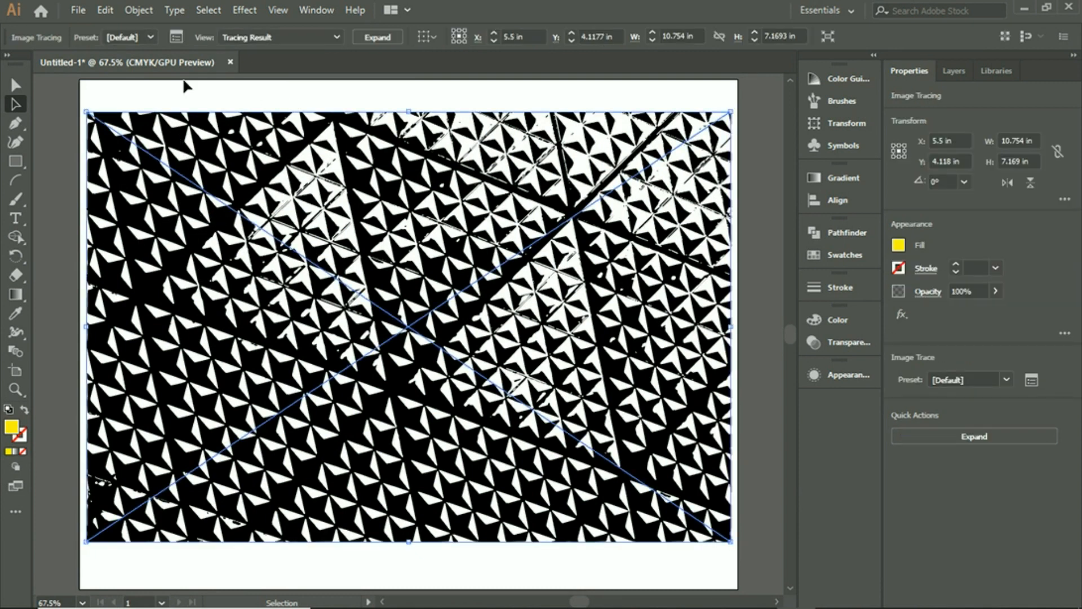
{"action": "left_click", "coordinate": [105, 10]}
{"action": "mouse_move", "coordinate": [138, 10]}
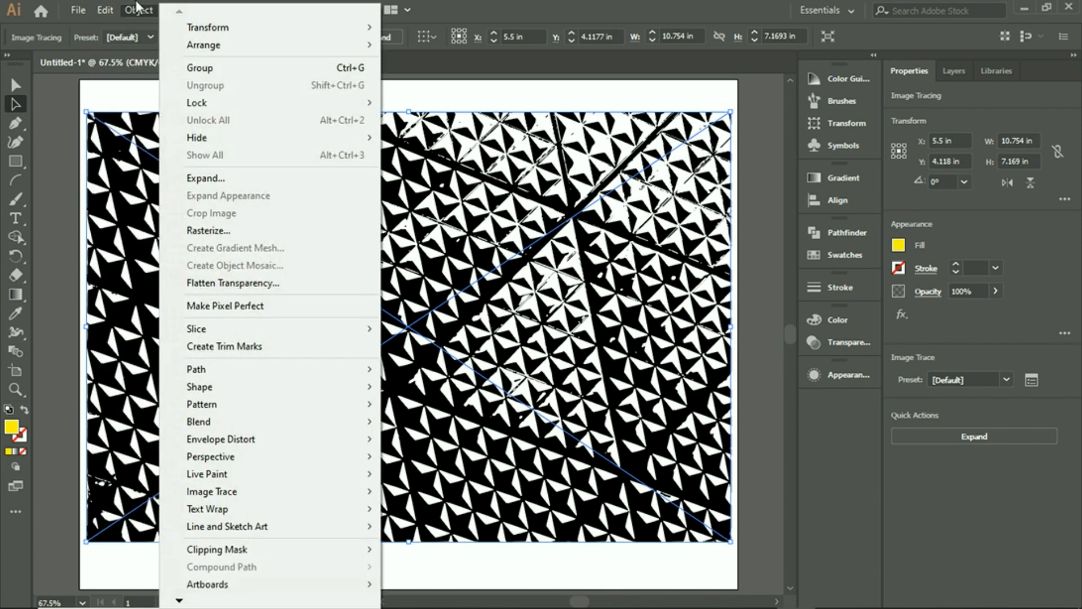
{"action": "mouse_move", "coordinate": [237, 456]}
{"action": "left_click", "coordinate": [503, 91]}
Step: Draw a circle about 5.27 in across over the middle of the traced image with the Ellipse tool
{"action": "left_click", "coordinate": [21, 158]}
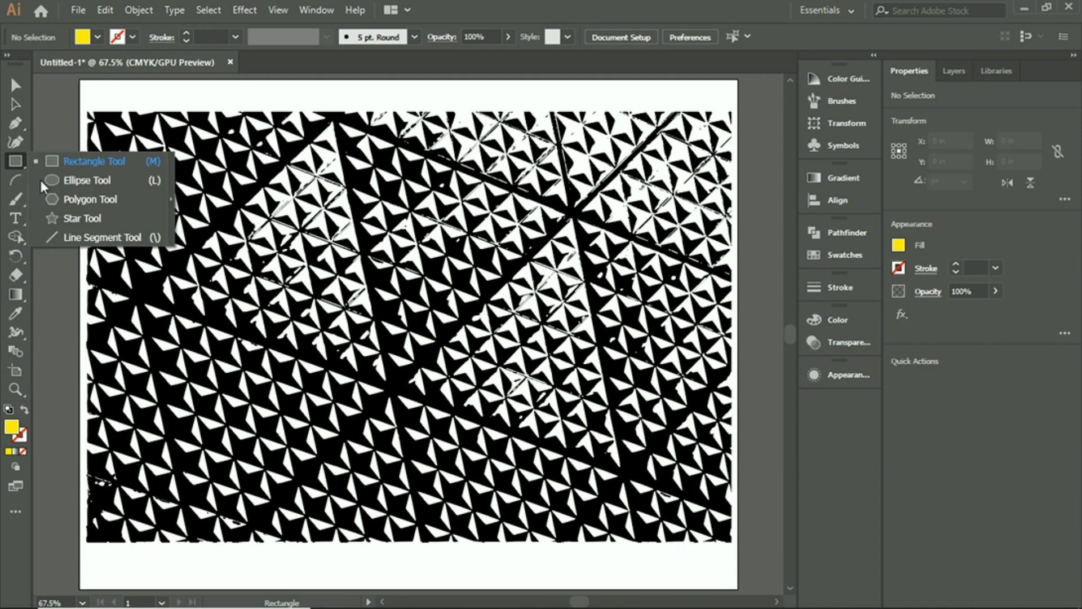
{"action": "left_click", "coordinate": [82, 182]}
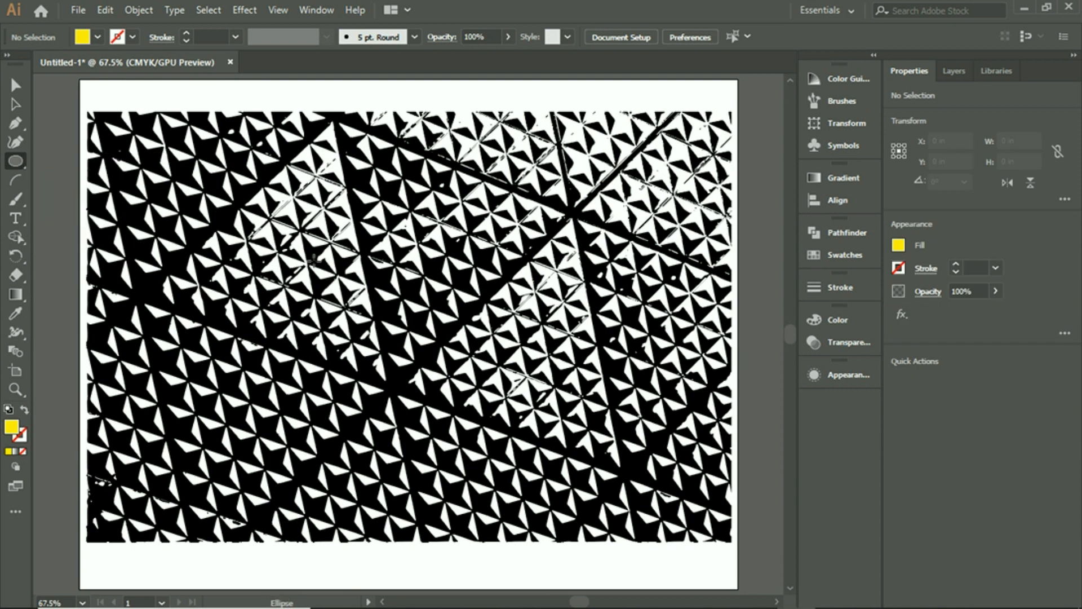
{"action": "left_click_drag", "start_coordinate": [268, 182], "coordinate": [581, 420]}
Step: Set the circle's fill to none and its stroke to black
{"action": "left_click", "coordinate": [898, 248]}
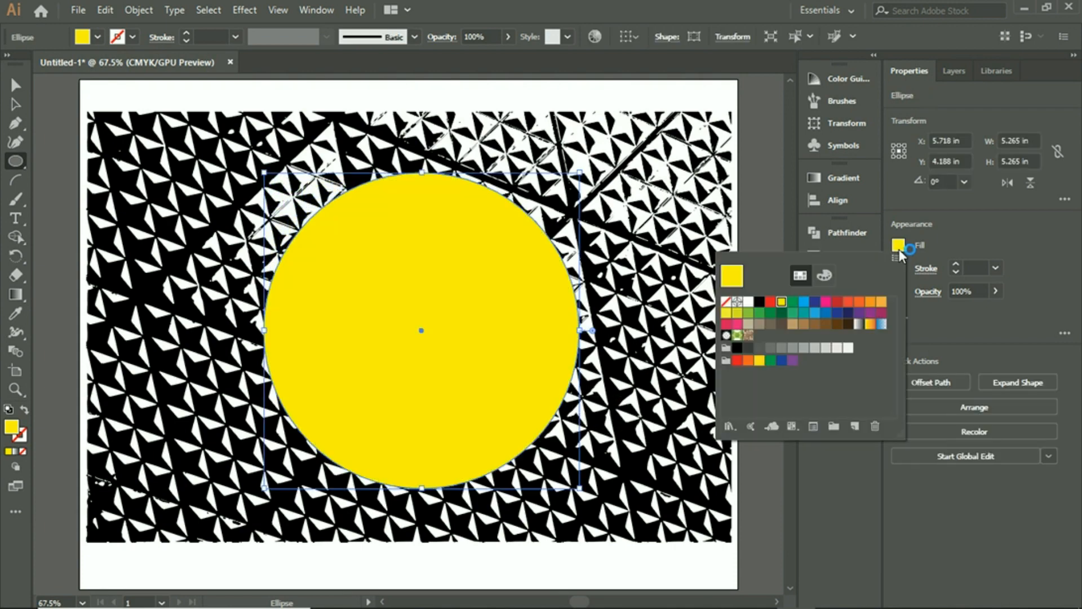
{"action": "left_click", "coordinate": [726, 301]}
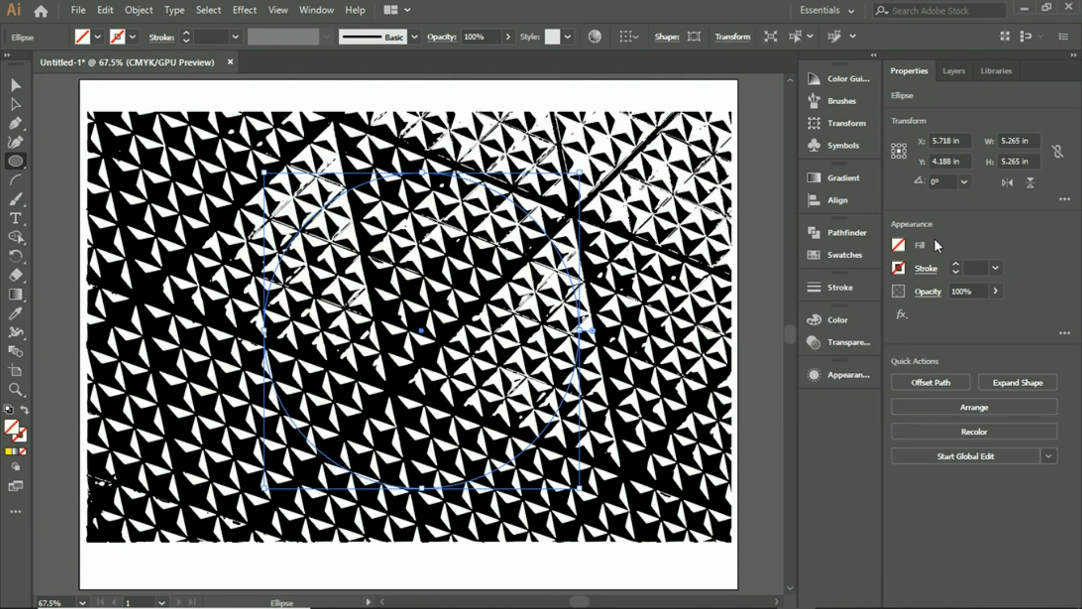
{"action": "left_click", "coordinate": [899, 268]}
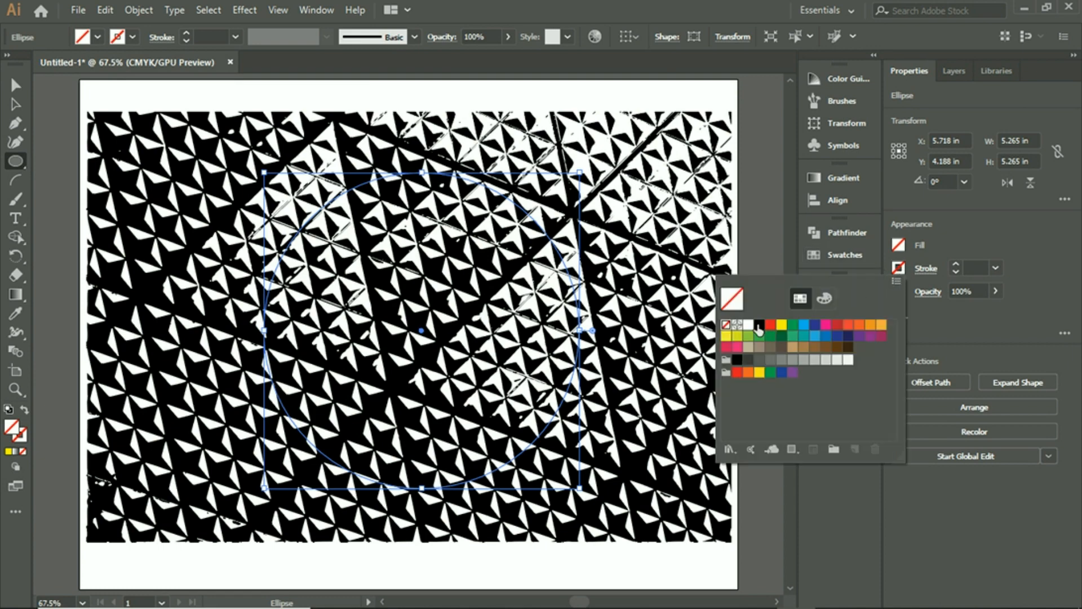
{"action": "left_click", "coordinate": [759, 324]}
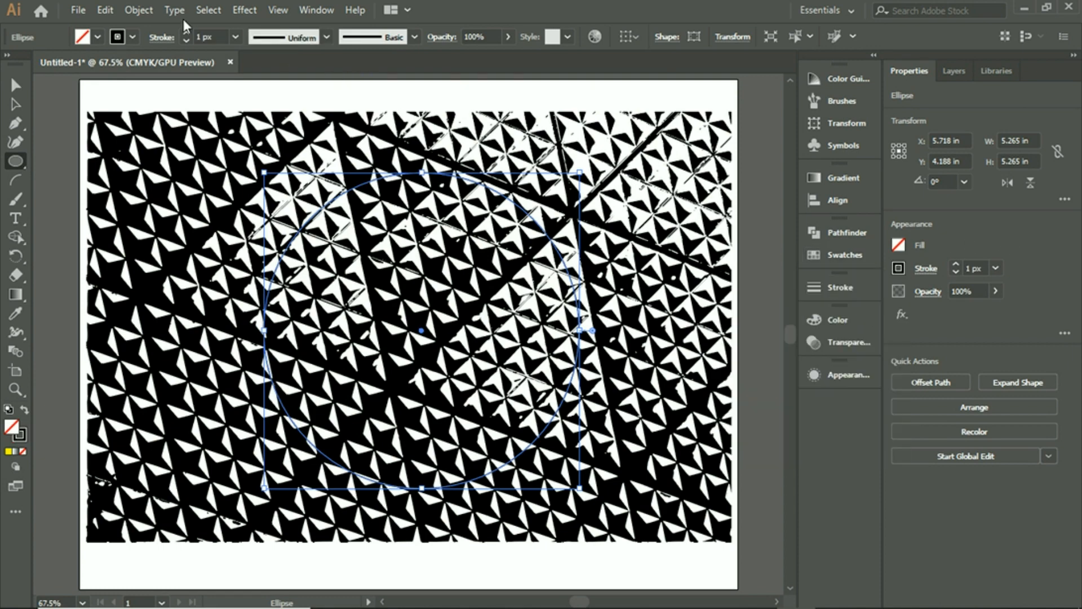
Step: Try to make a clipping mask with only the circle selected
{"action": "left_click", "coordinate": [139, 9]}
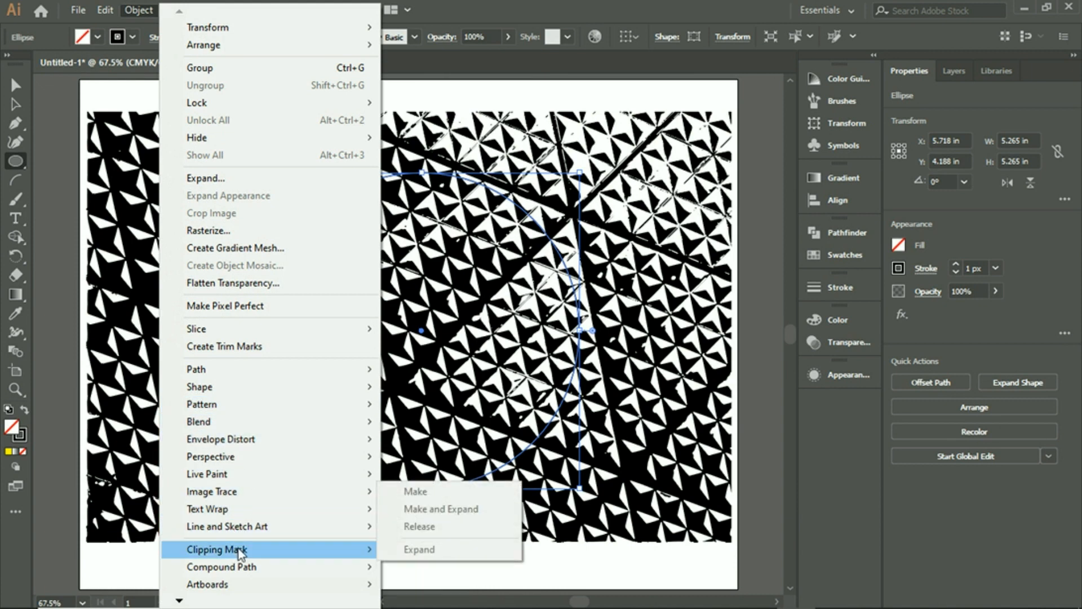
{"action": "mouse_move", "coordinate": [240, 552]}
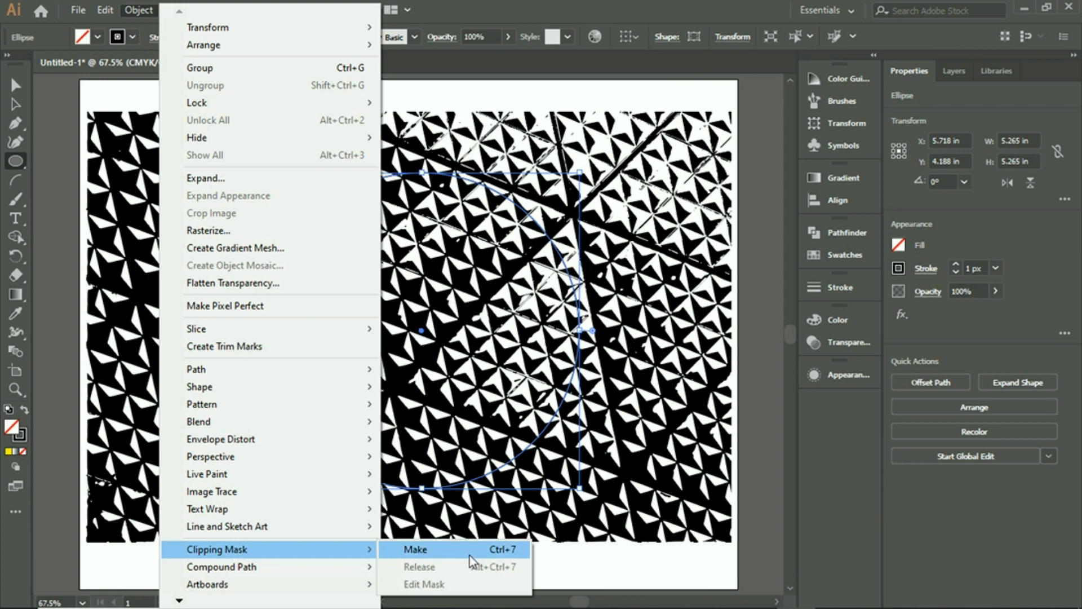
{"action": "left_click", "coordinate": [428, 549]}
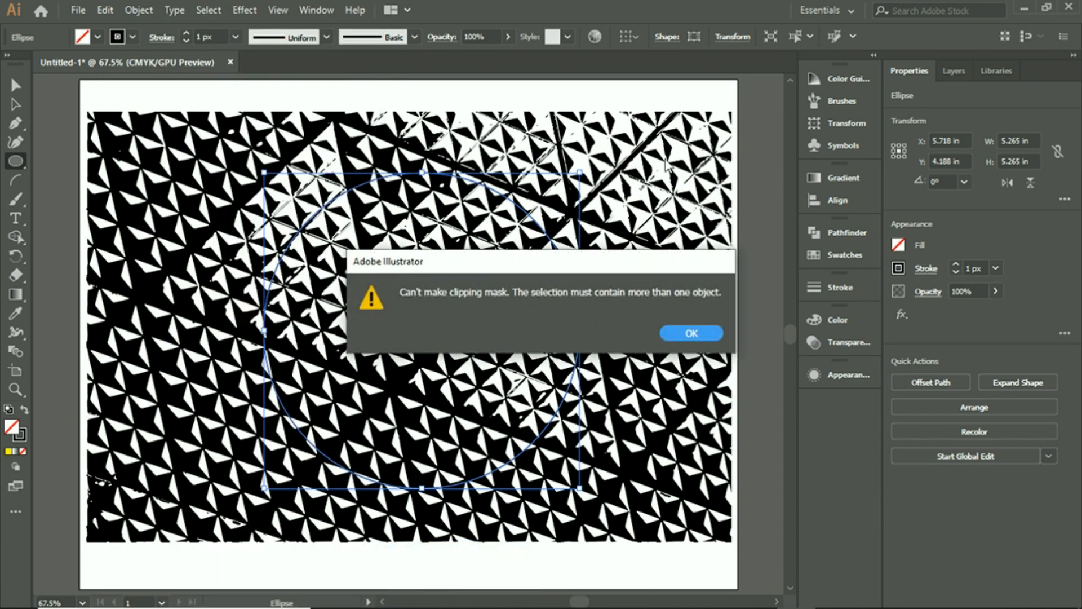
{"action": "left_click", "coordinate": [674, 335]}
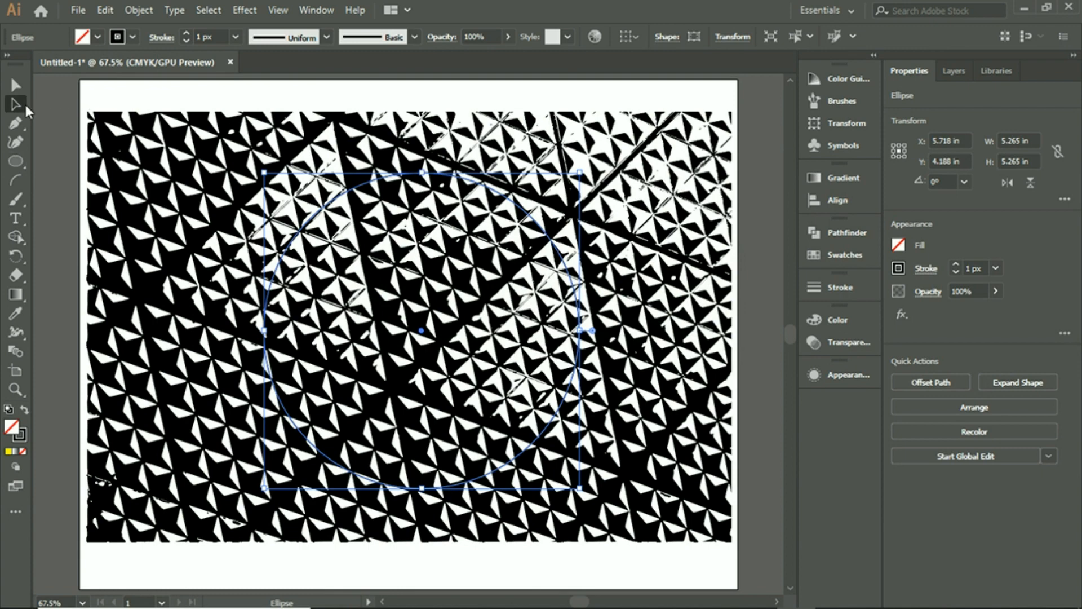
Step: Select both the circle and the traced image, make a clipping mask from them, and deselect
{"action": "key", "text": "ctrl+a"}
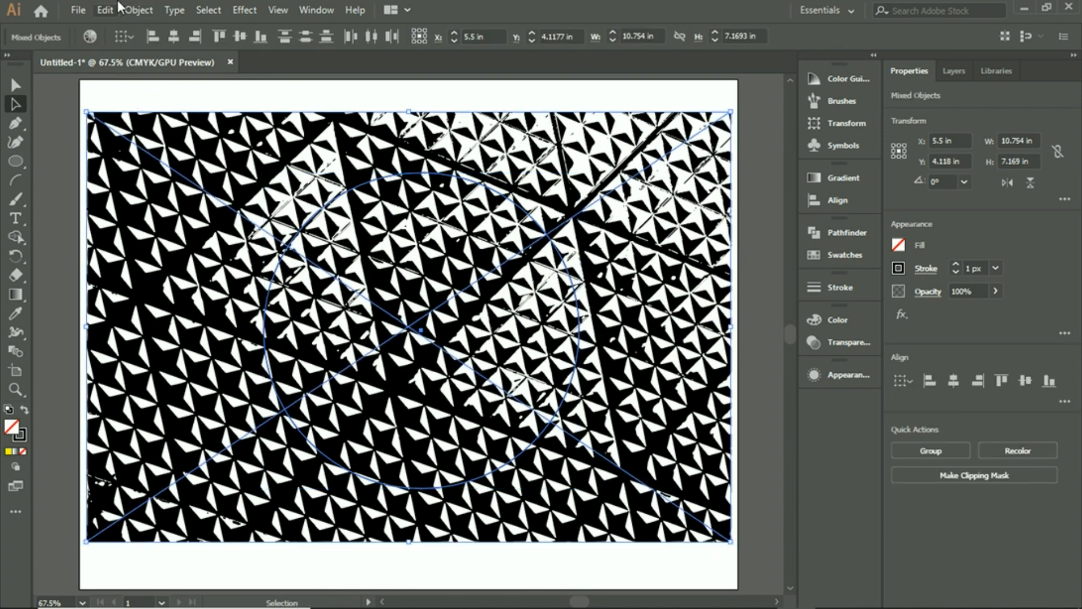
{"action": "left_click", "coordinate": [129, 9]}
{"action": "mouse_move", "coordinate": [279, 549]}
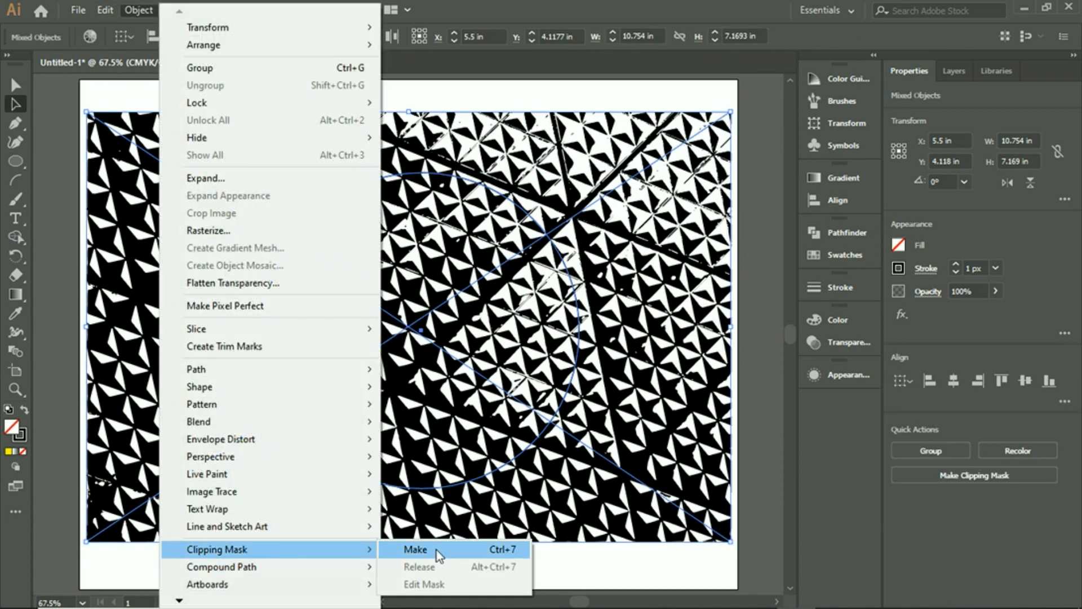
{"action": "left_click", "coordinate": [436, 549]}
{"action": "left_click", "coordinate": [656, 264]}
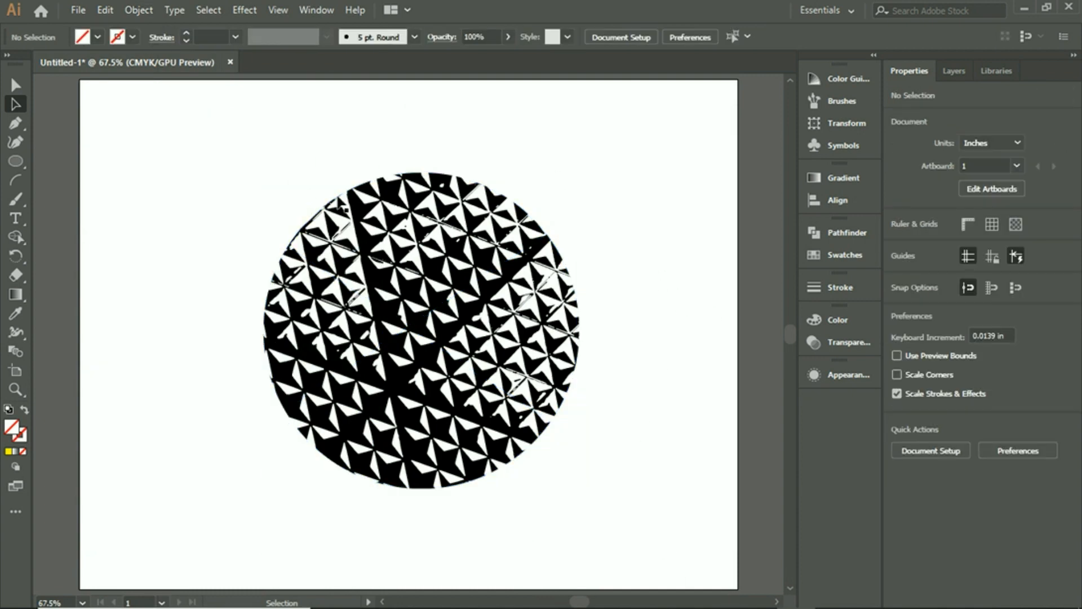
Step: Move the clipped circle to about X 5.5 in, Y 4.07 in on the artboard and deselect it
{"action": "mouse_move", "coordinate": [456, 335]}
{"action": "left_mouse_down"}
{"action": "mouse_move", "coordinate": [431, 254]}
{"action": "mouse_move", "coordinate": [386, 317]}
{"action": "mouse_move", "coordinate": [454, 339]}
{"action": "left_mouse_up"}
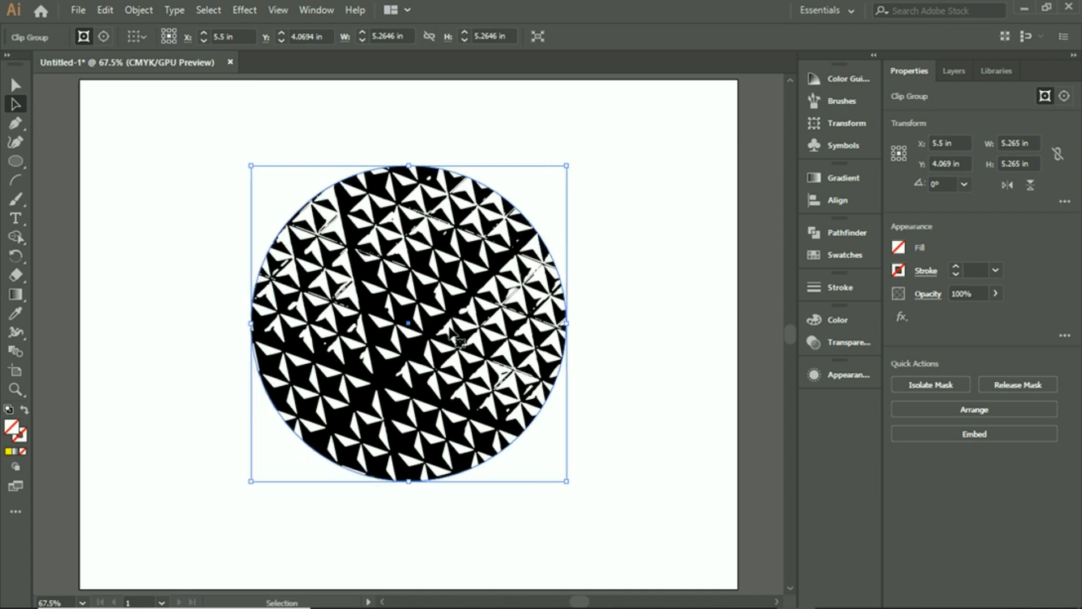
{"action": "left_click", "coordinate": [587, 267]}
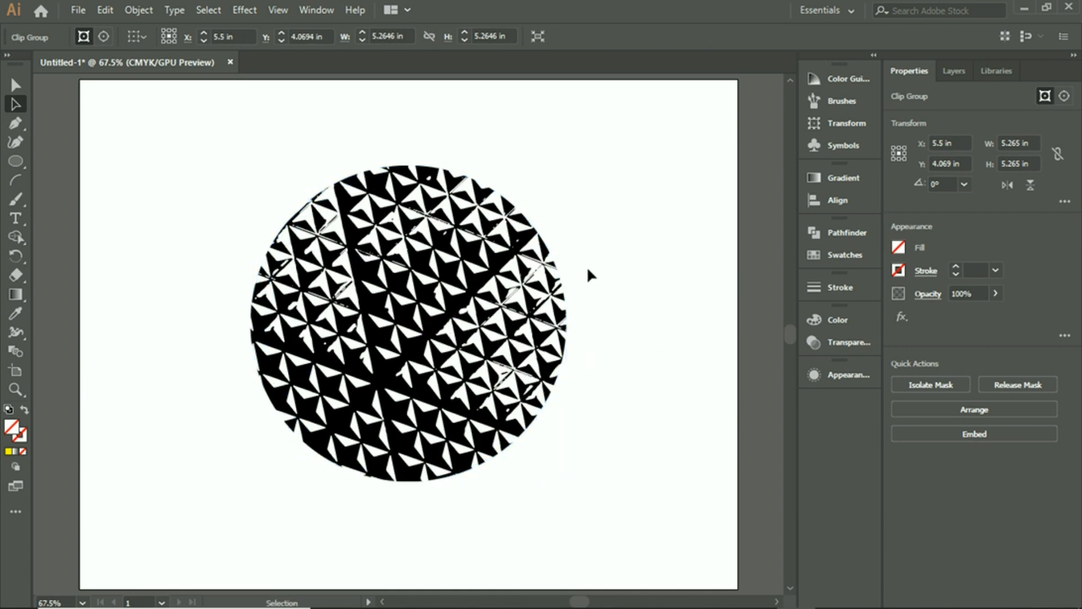
{"action": "left_click", "coordinate": [506, 244]}
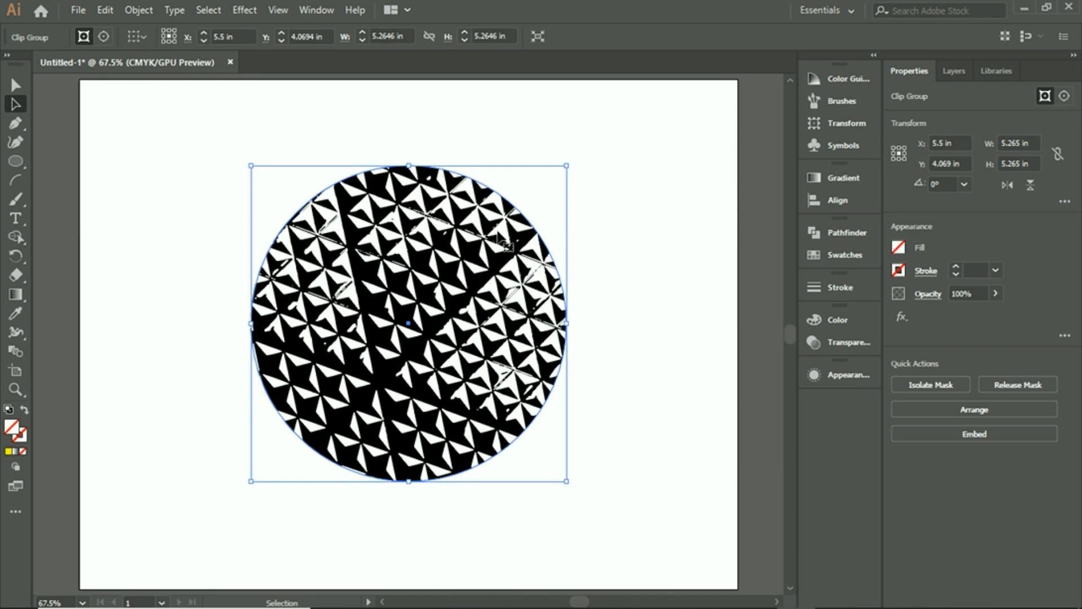
{"action": "left_click", "coordinate": [600, 196]}
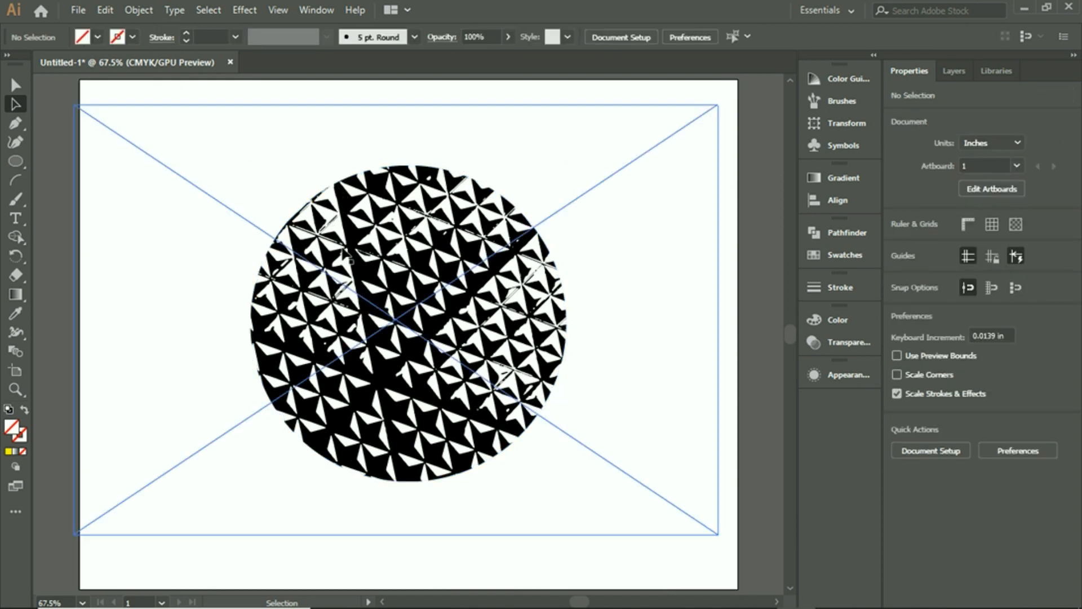
Step: Isolate the clip group, move the traced image inside it to about X 5.86 in, Y 4.2 in, and shift the whole group 0.32 in left
{"action": "double_click", "coordinate": [350, 265]}
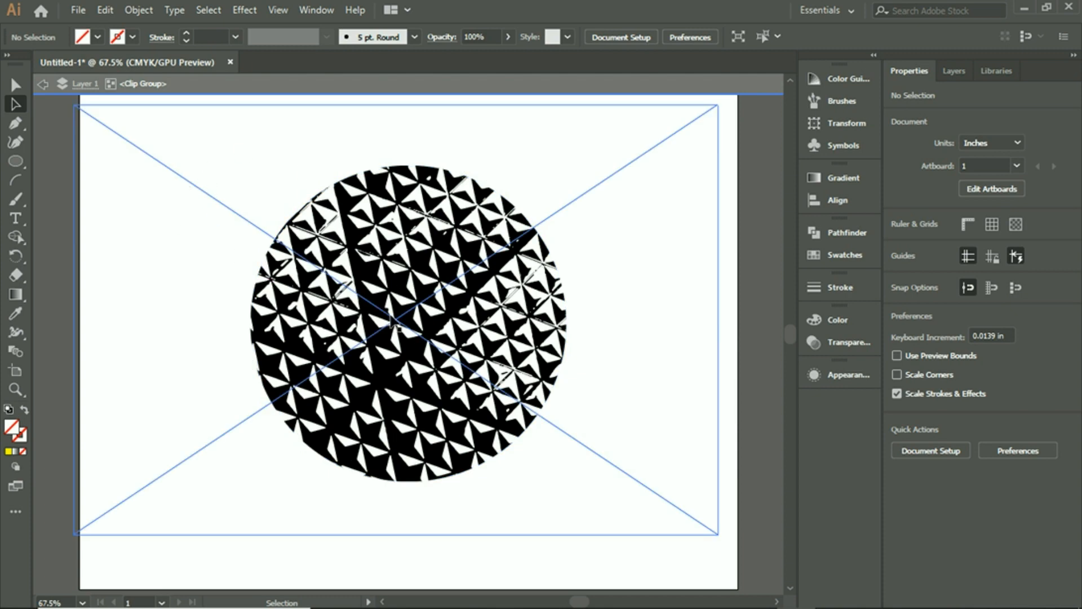
{"action": "mouse_move", "coordinate": [393, 328]}
{"action": "left_mouse_down"}
{"action": "mouse_move", "coordinate": [394, 319]}
{"action": "mouse_move", "coordinate": [366, 332]}
{"action": "mouse_move", "coordinate": [437, 334]}
{"action": "mouse_move", "coordinate": [417, 340]}
{"action": "mouse_move", "coordinate": [431, 365]}
{"action": "mouse_move", "coordinate": [362, 321]}
{"action": "mouse_move", "coordinate": [426, 355]}
{"action": "mouse_move", "coordinate": [449, 331]}
{"action": "mouse_move", "coordinate": [474, 327]}
{"action": "mouse_move", "coordinate": [408, 350]}
{"action": "mouse_move", "coordinate": [445, 331]}
{"action": "mouse_move", "coordinate": [479, 344]}
{"action": "mouse_move", "coordinate": [490, 309]}
{"action": "mouse_move", "coordinate": [416, 345]}
{"action": "mouse_move", "coordinate": [396, 333]}
{"action": "mouse_move", "coordinate": [415, 299]}
{"action": "mouse_move", "coordinate": [466, 289]}
{"action": "mouse_move", "coordinate": [445, 339]}
{"action": "mouse_move", "coordinate": [479, 378]}
{"action": "mouse_move", "coordinate": [422, 361]}
{"action": "mouse_move", "coordinate": [408, 369]}
{"action": "mouse_move", "coordinate": [425, 328]}
{"action": "mouse_move", "coordinate": [406, 318]}
{"action": "mouse_move", "coordinate": [430, 314]}
{"action": "mouse_move", "coordinate": [385, 313]}
{"action": "mouse_move", "coordinate": [395, 329]}
{"action": "mouse_move", "coordinate": [430, 321]}
{"action": "left_mouse_up"}
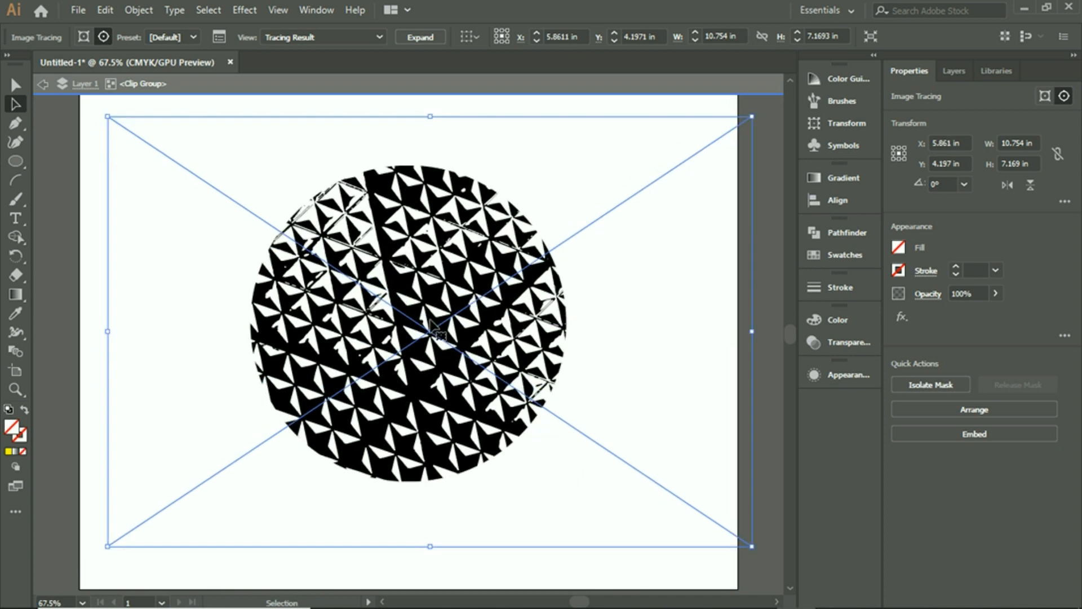
{"action": "double_click", "coordinate": [662, 282]}
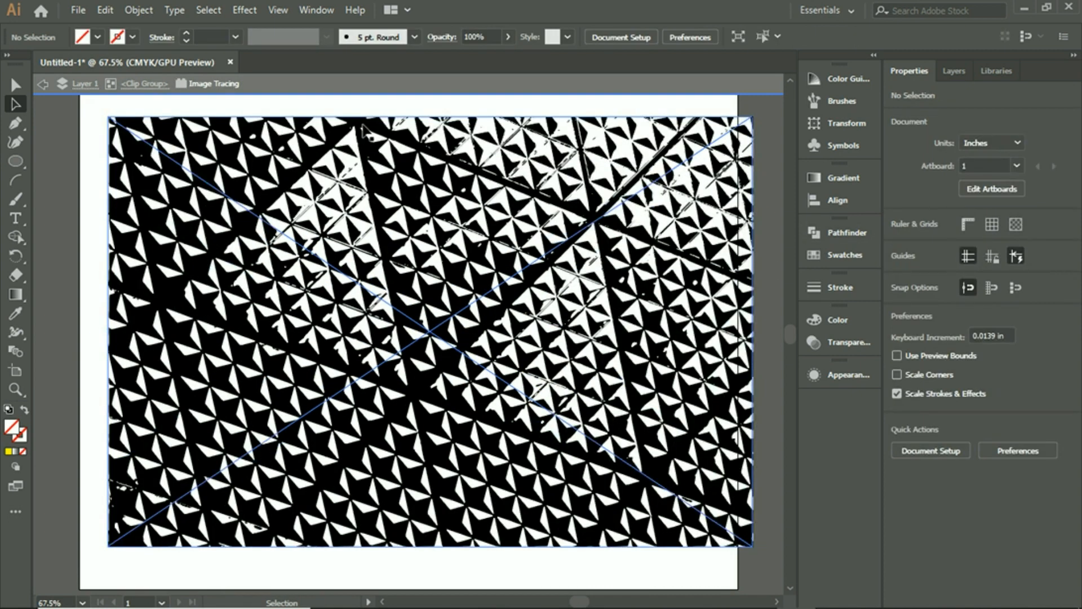
{"action": "double_click", "coordinate": [310, 106]}
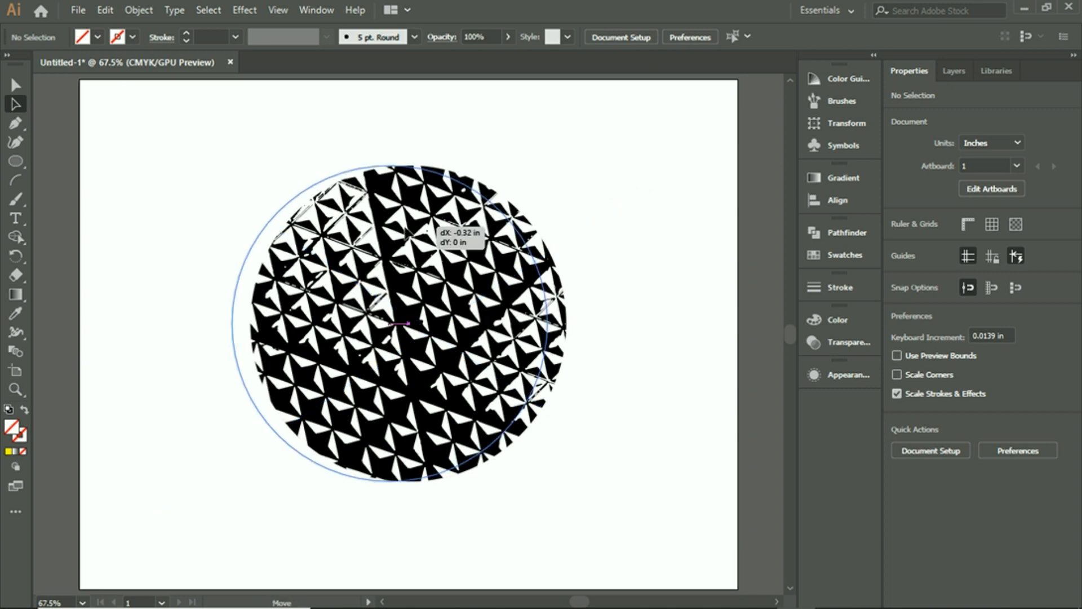
{"action": "left_click", "coordinate": [434, 226]}
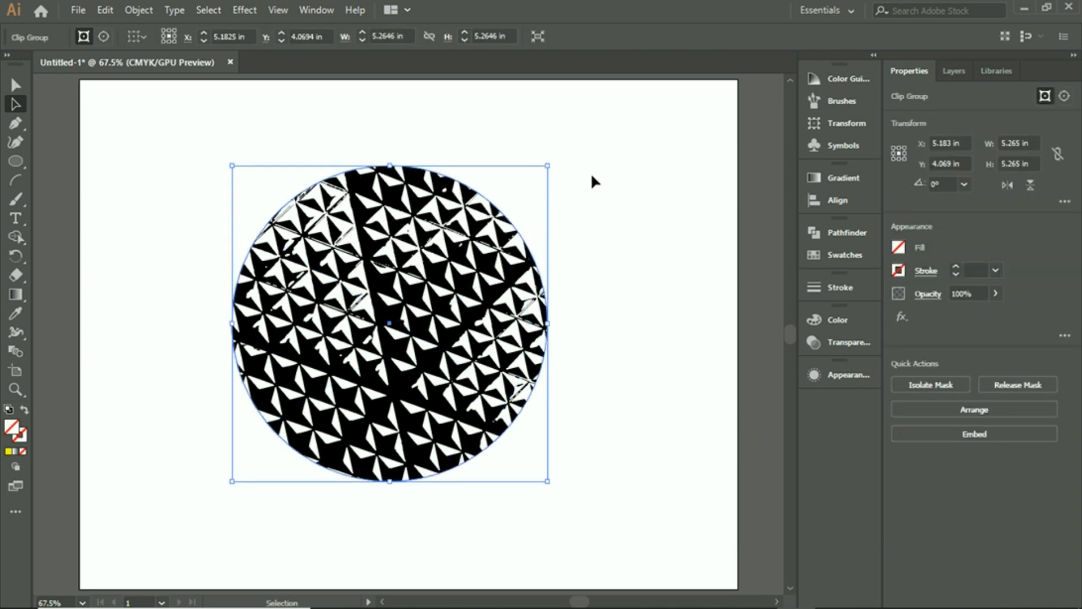